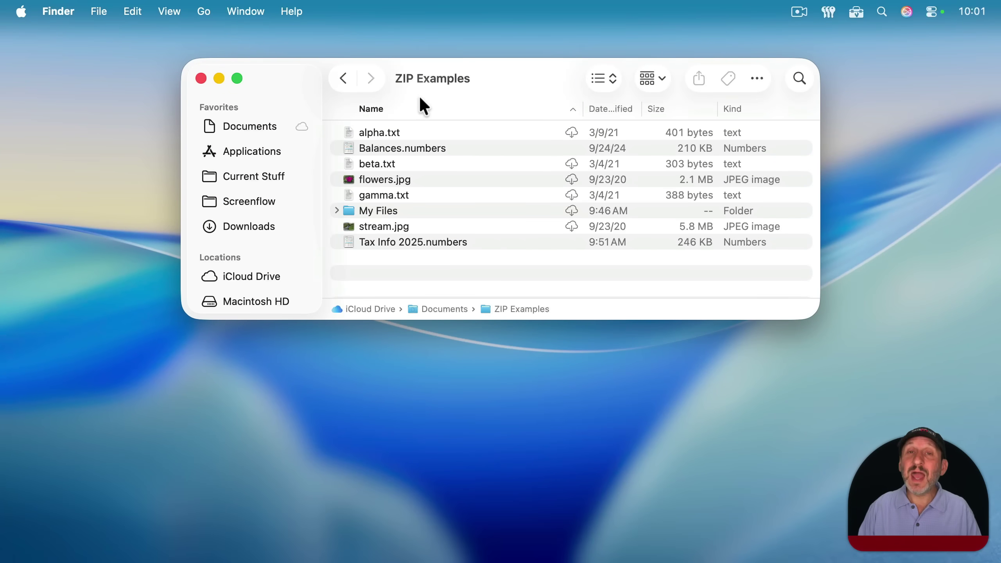
- Compress Balances.numbers into Balances.numbers.zip using its context-menu Compress command
{"action": "left_click", "coordinate": [360, 148]}
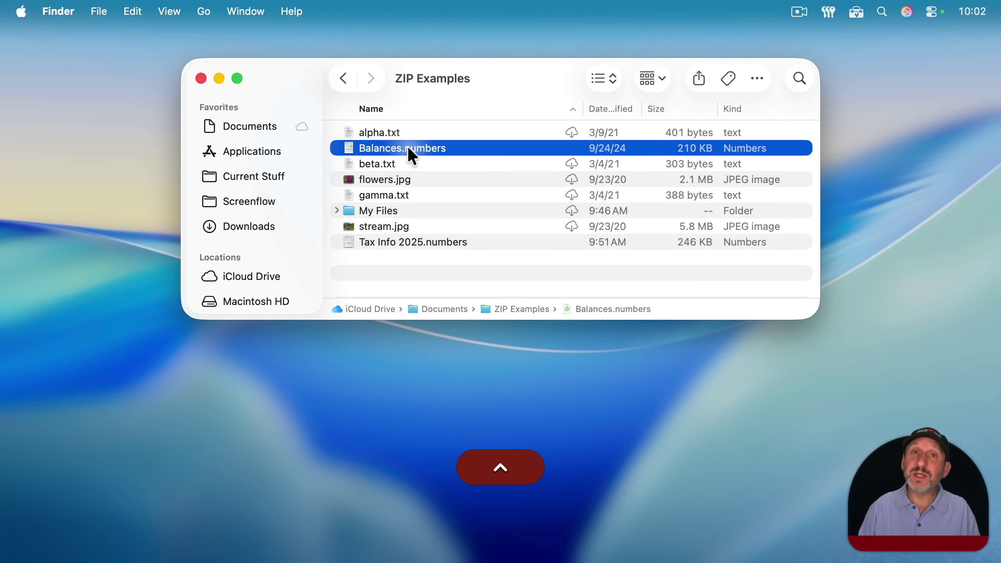
{"action": "left_click", "coordinate": [408, 149], "text": "ctrl"}
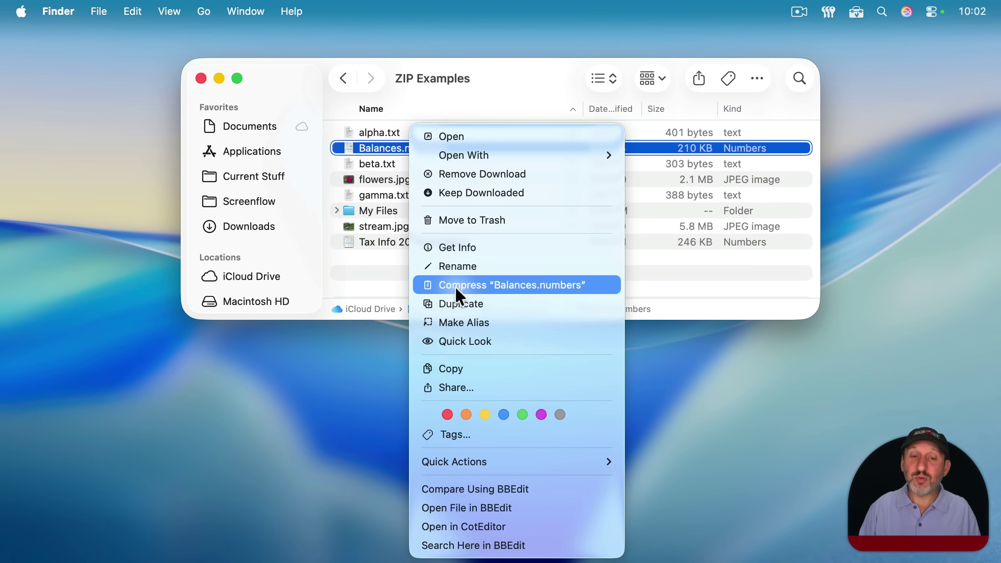
{"action": "left_click", "coordinate": [459, 296]}
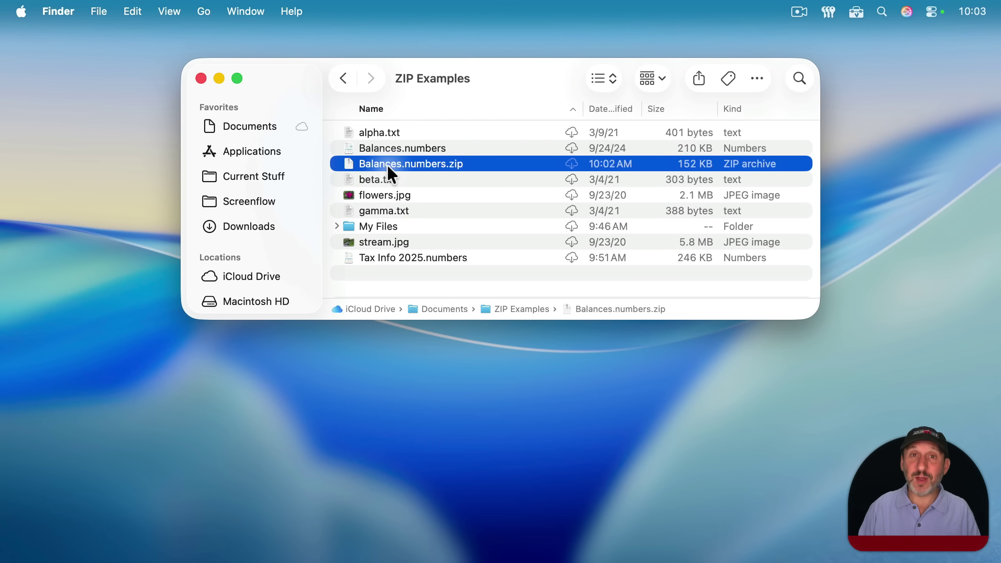
- Trash Balances.numbers.zip, zip alpha.txt, Balances.numbers and beta.txt into Archive.zip, then trash Archive.zip
{"action": "key", "text": "super+BackSpace"}
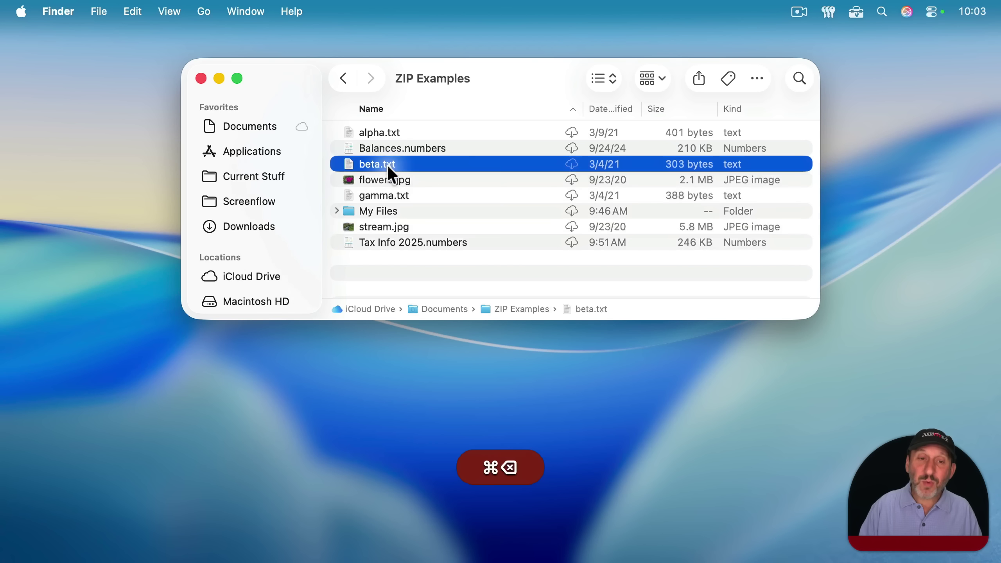
{"action": "left_click", "coordinate": [387, 133], "text": "shift"}
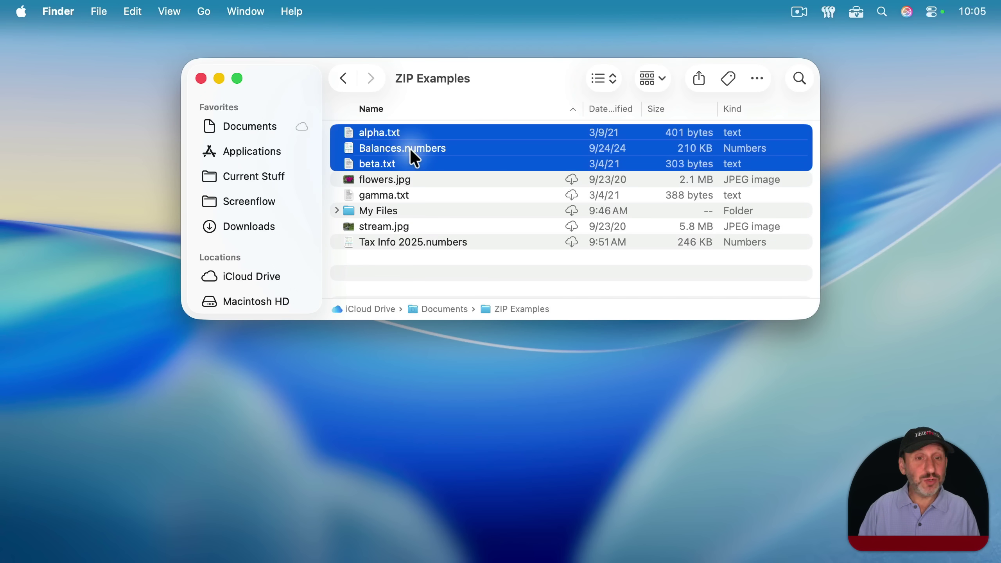
{"action": "right_click", "coordinate": [409, 148]}
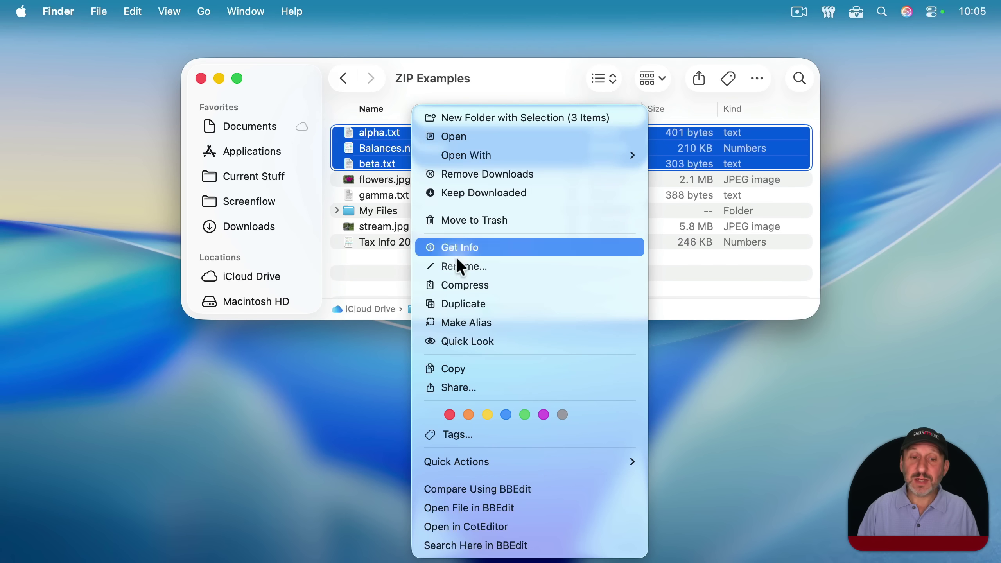
{"action": "left_click", "coordinate": [456, 284]}
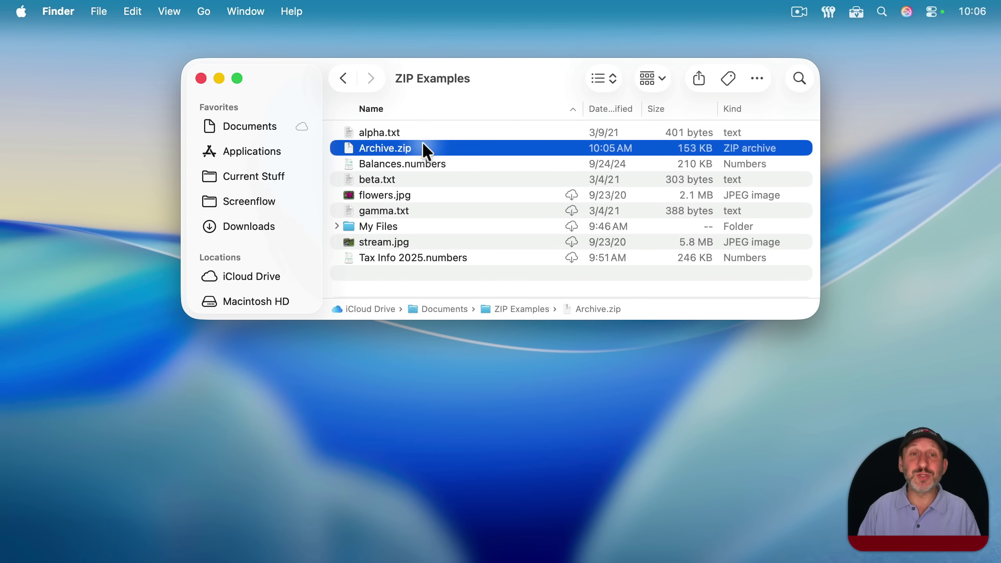
{"action": "key", "text": "super+BackSpace"}
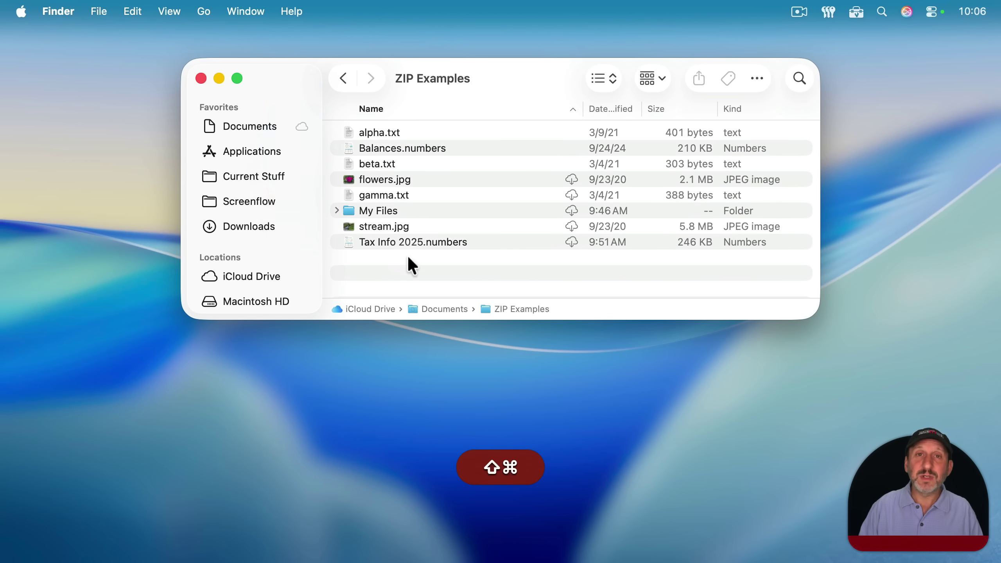
- Create a new folder named 'My Archive' in ZIP Examples
{"action": "left_click", "coordinate": [96, 10]}
{"action": "left_click", "coordinate": [106, 56]}
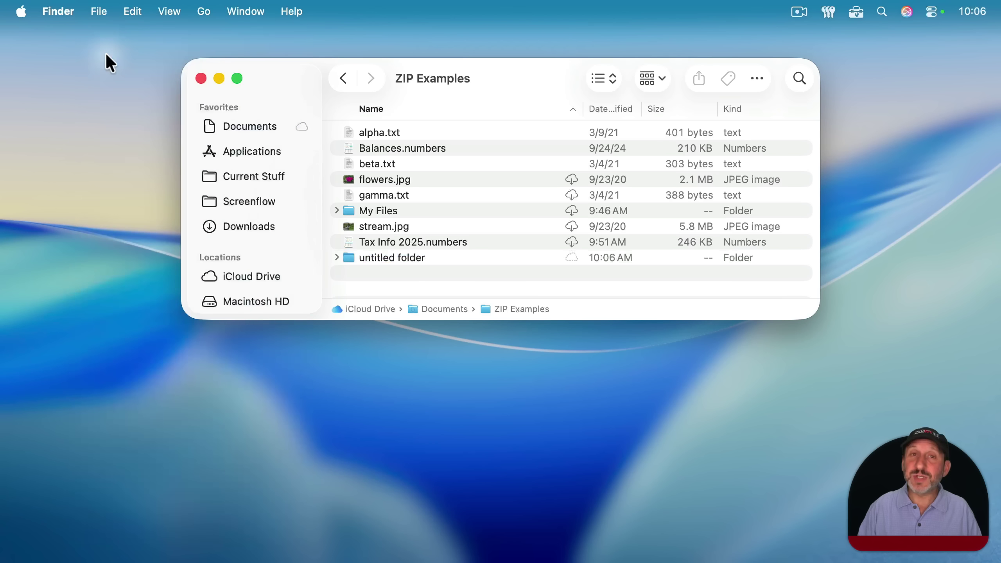
{"action": "type", "text": "My Archive"}
{"action": "key", "text": "Return"}
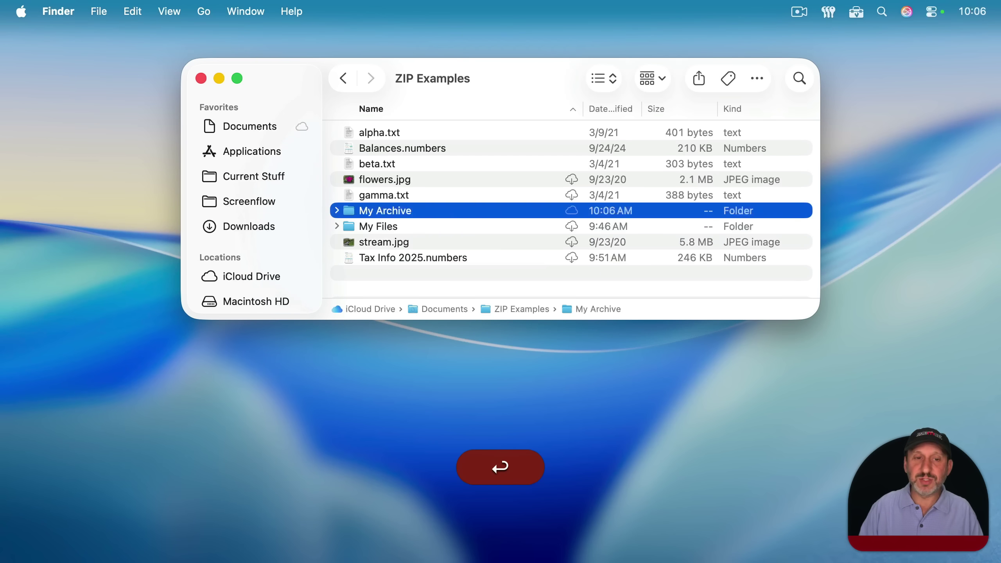
- Move alpha.txt, Balances.numbers and beta.txt into My Archive and compress it to My Archive.zip
{"action": "left_click", "coordinate": [387, 134]}
{"action": "left_click", "coordinate": [391, 163], "text": "shift"}
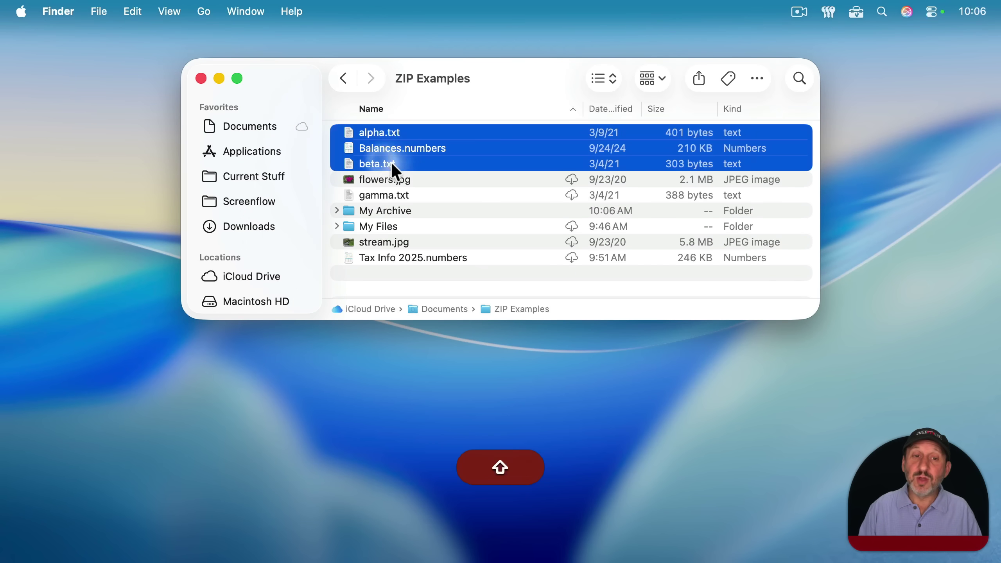
{"action": "left_click_drag", "start_coordinate": [390, 163], "coordinate": [396, 209]}
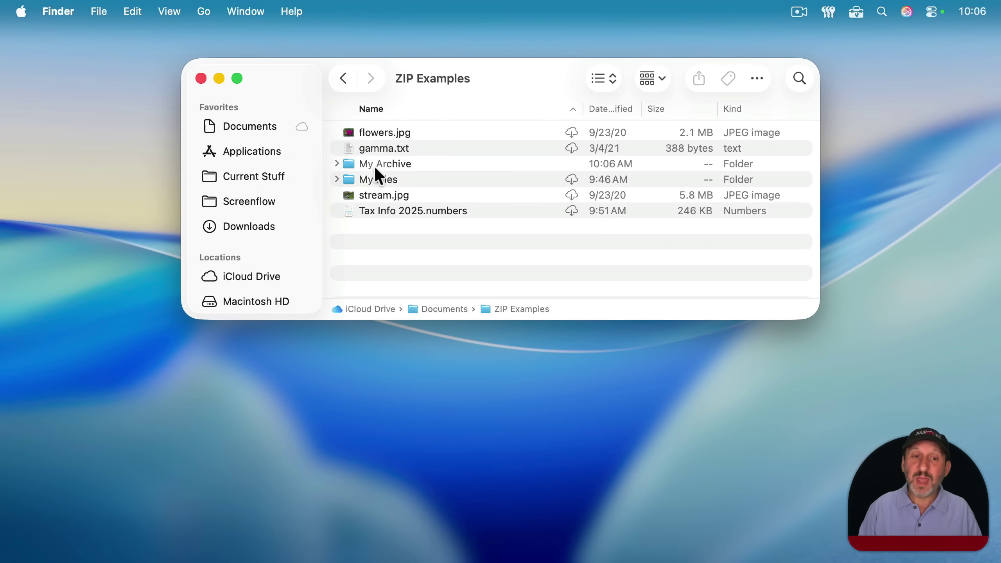
{"action": "right_click", "coordinate": [404, 166]}
{"action": "left_click", "coordinate": [449, 306]}
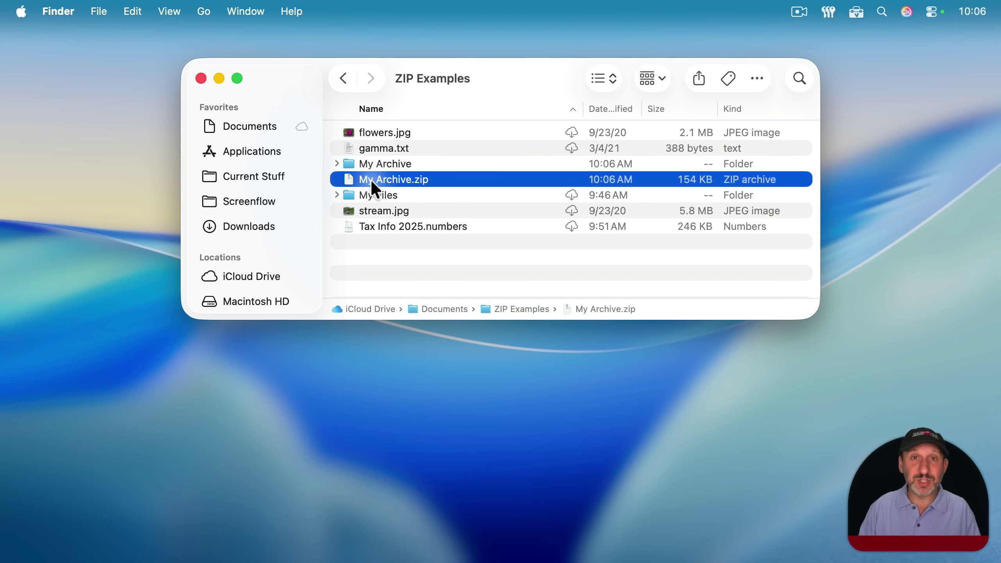
- Trash My Archive.zip, then compress the My Archive and My Files folders into one Archive.zip
{"action": "key", "text": "super+BackSpace"}
{"action": "left_click", "coordinate": [373, 163]}
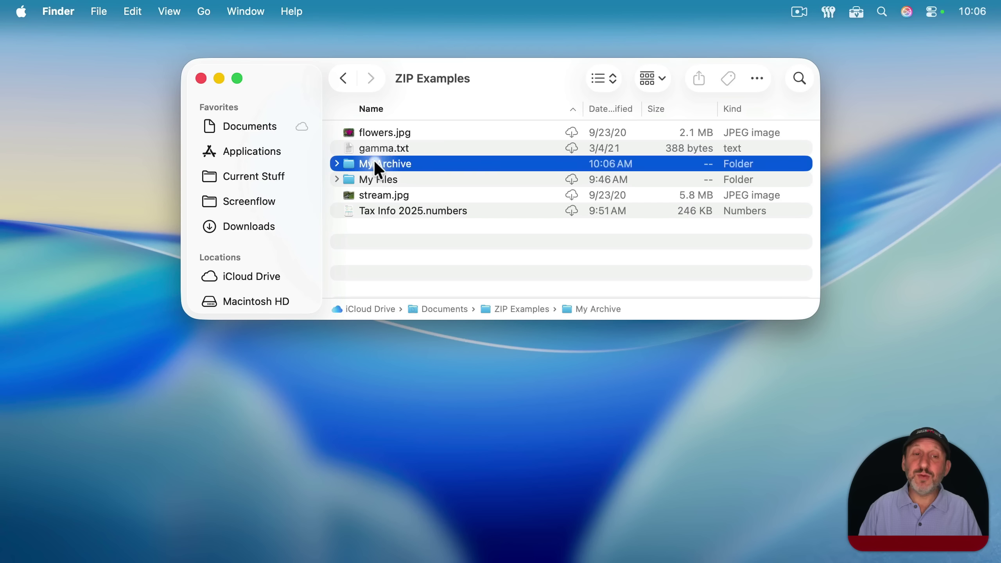
{"action": "left_click", "coordinate": [377, 178], "text": "shift"}
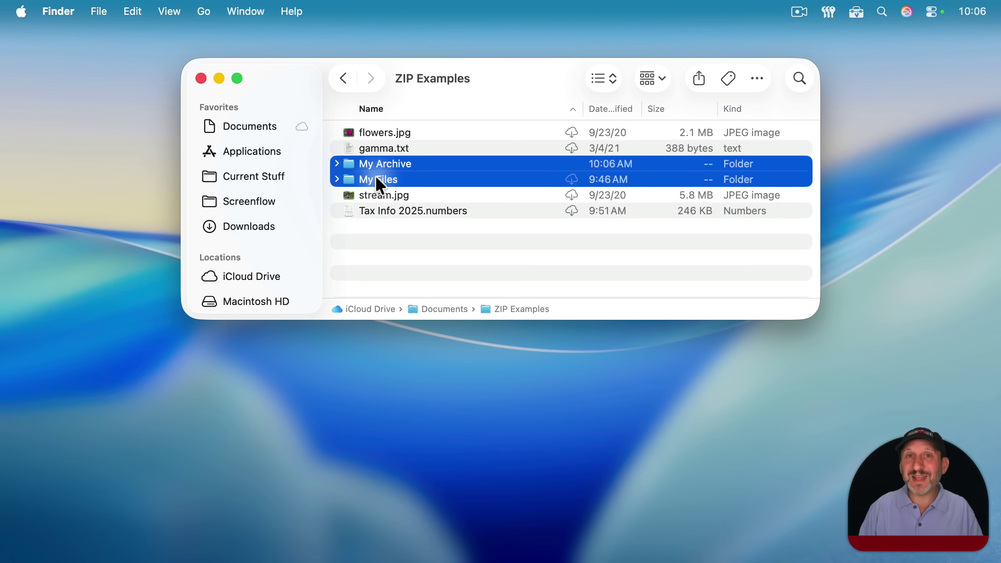
{"action": "right_click", "coordinate": [377, 179]}
{"action": "left_click", "coordinate": [442, 341]}
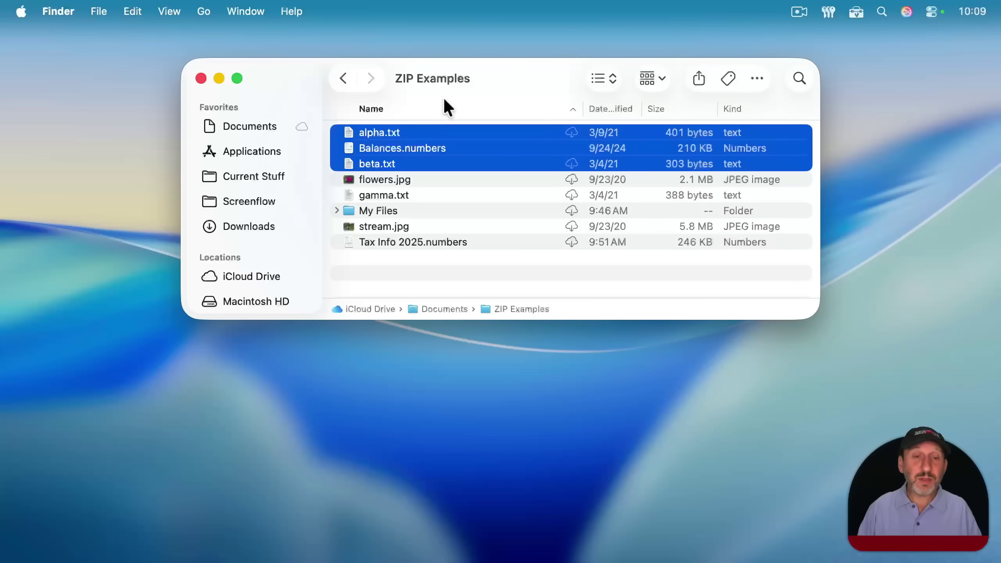
- Compress alpha.txt, Balances.numbers and beta.txt into Archive.zip, then reselect those three files
{"action": "right_click", "coordinate": [377, 130]}
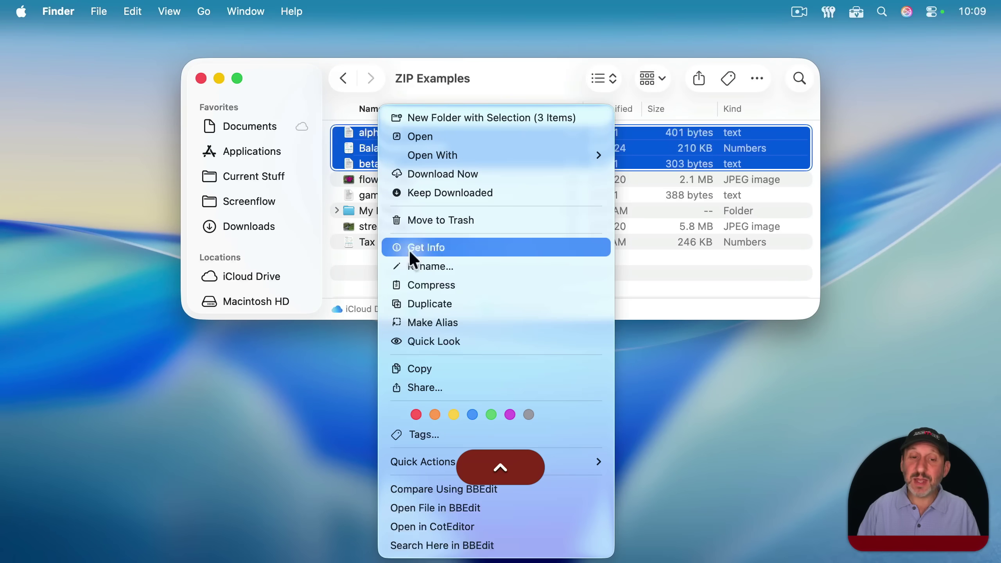
{"action": "left_click", "coordinate": [418, 293]}
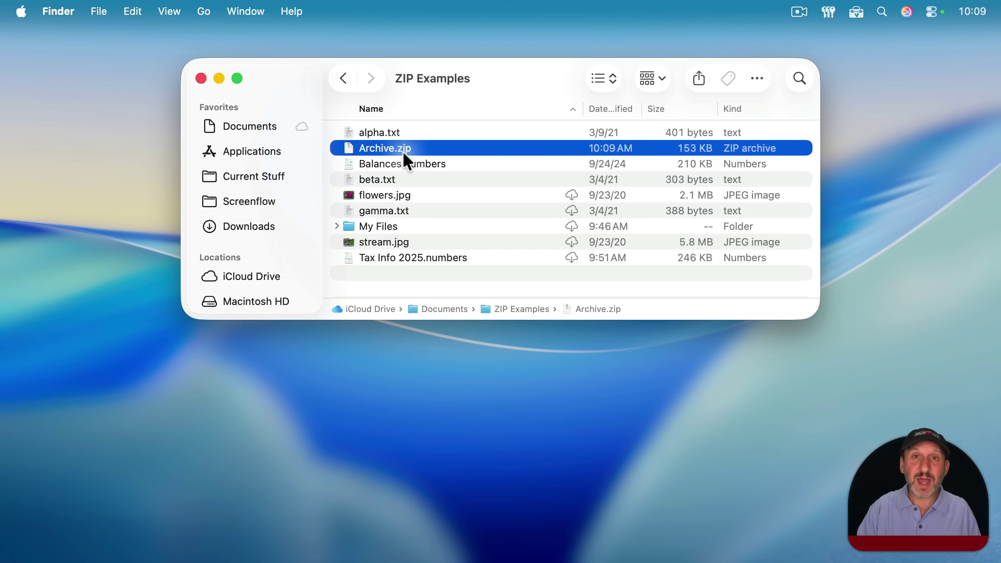
{"action": "left_click", "coordinate": [384, 132]}
{"action": "left_click", "coordinate": [382, 162], "text": "super"}
{"action": "left_click", "coordinate": [381, 179], "text": "super"}
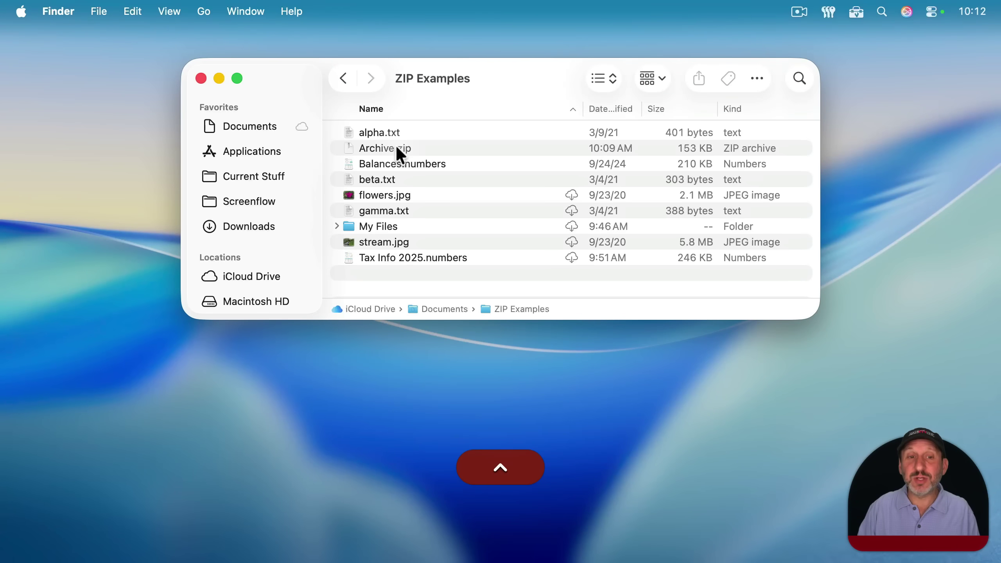
{"action": "right_click", "coordinate": [398, 153]}
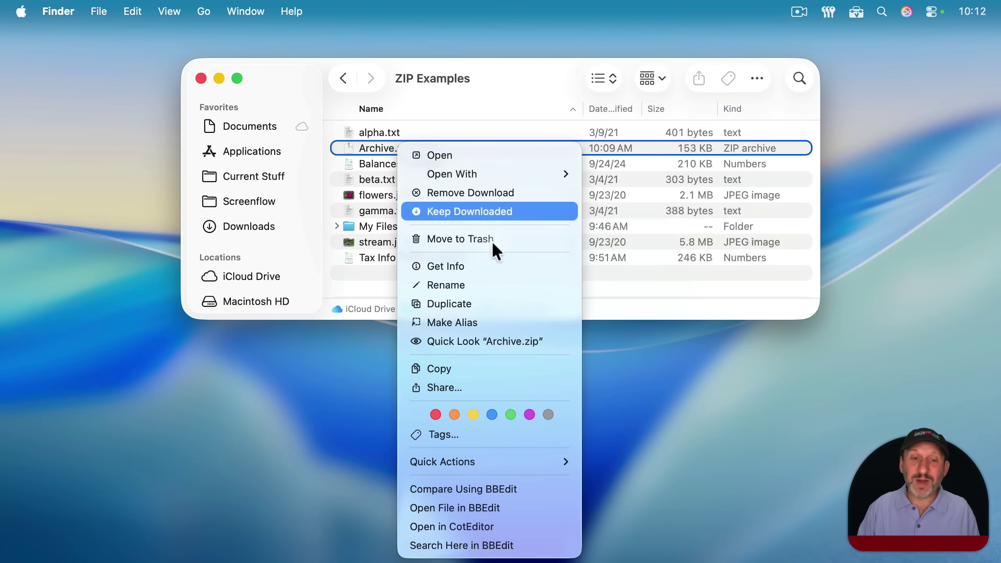
{"action": "left_click", "coordinate": [512, 91]}
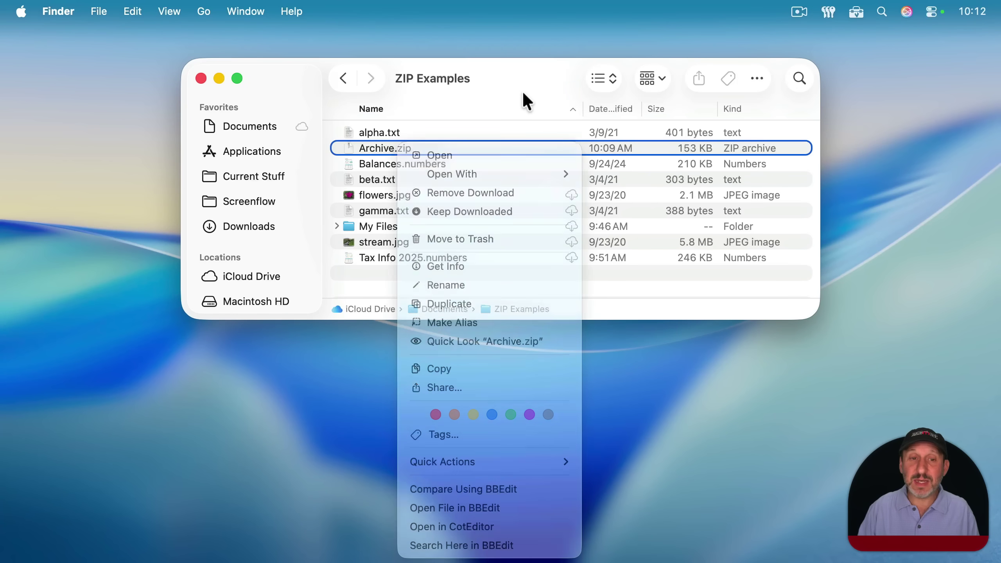
{"action": "left_click", "coordinate": [98, 11]}
{"action": "left_click", "coordinate": [264, 10]}
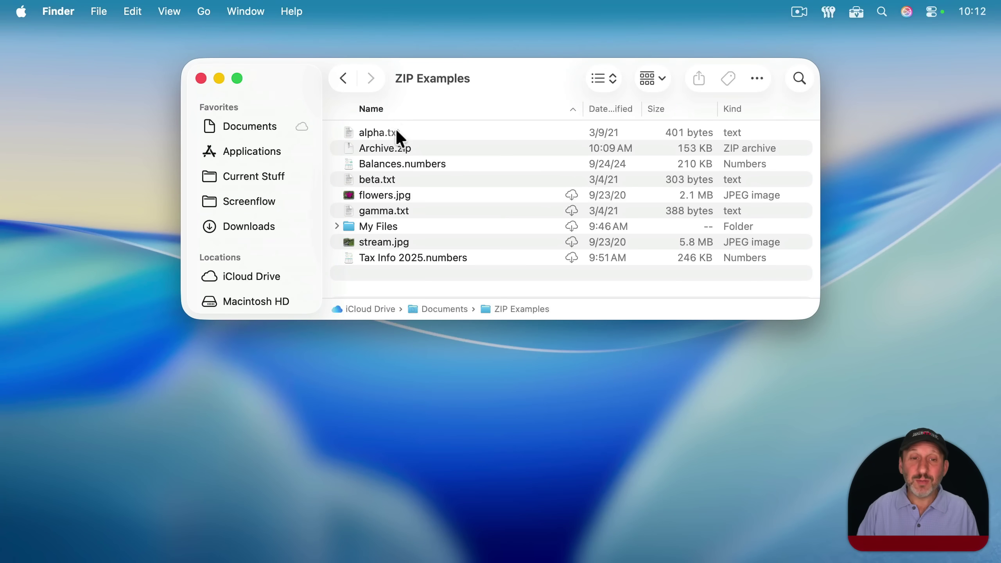
{"action": "left_click", "coordinate": [373, 150]}
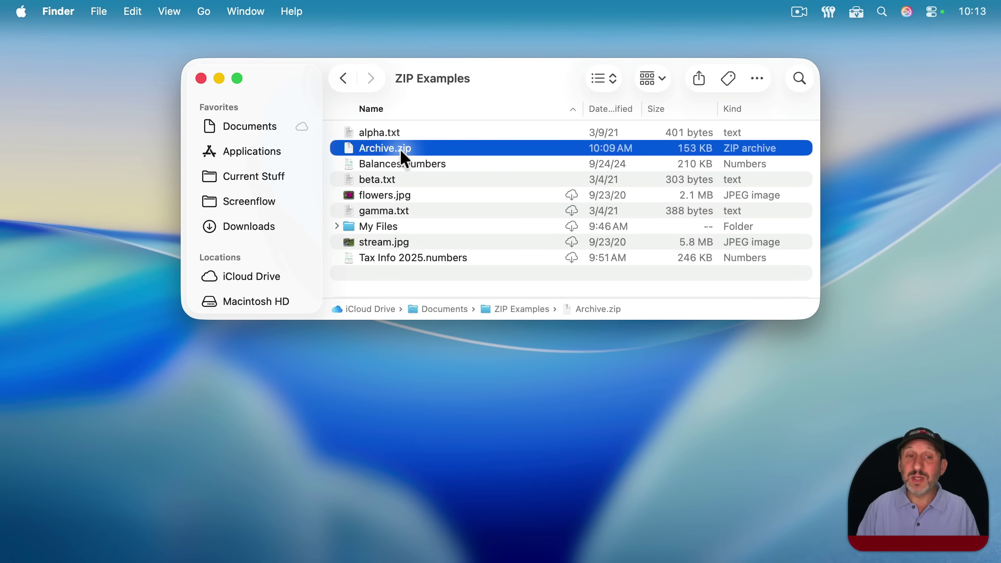
- Expand Archive.zip into an Archive folder, check then collapse its contents, and select Archive.zip
{"action": "double_click", "coordinate": [383, 152]}
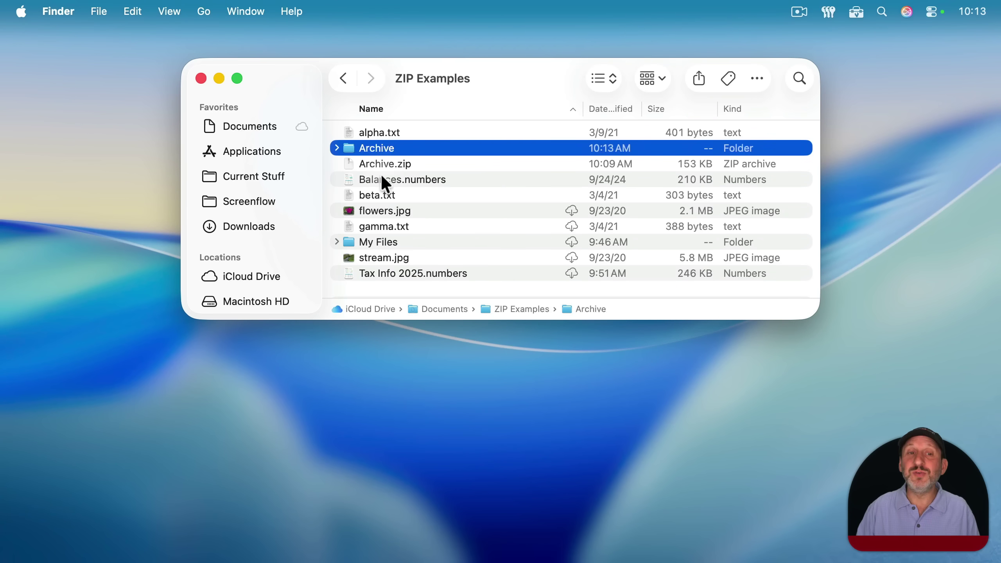
{"action": "left_click", "coordinate": [336, 149]}
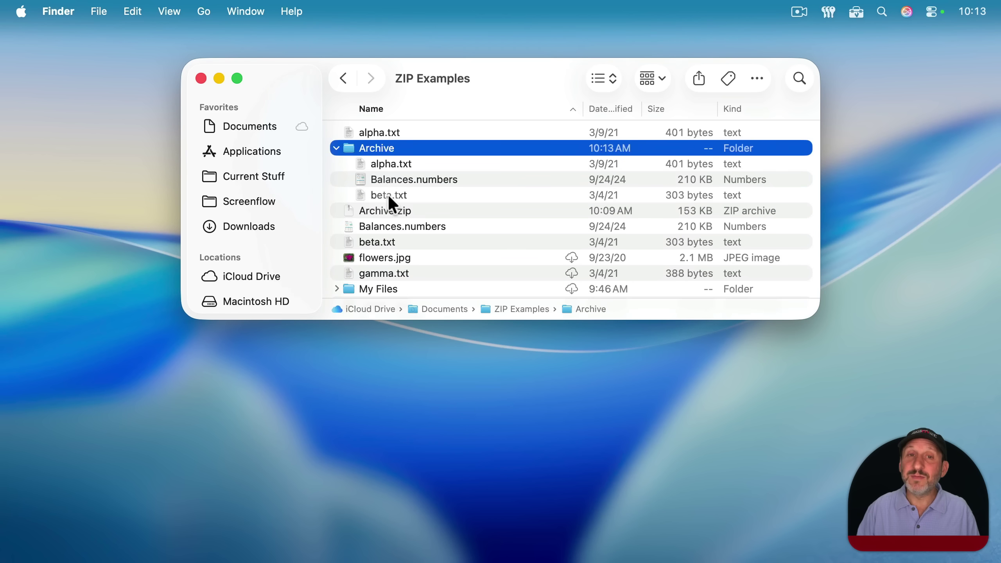
{"action": "left_click", "coordinate": [337, 149]}
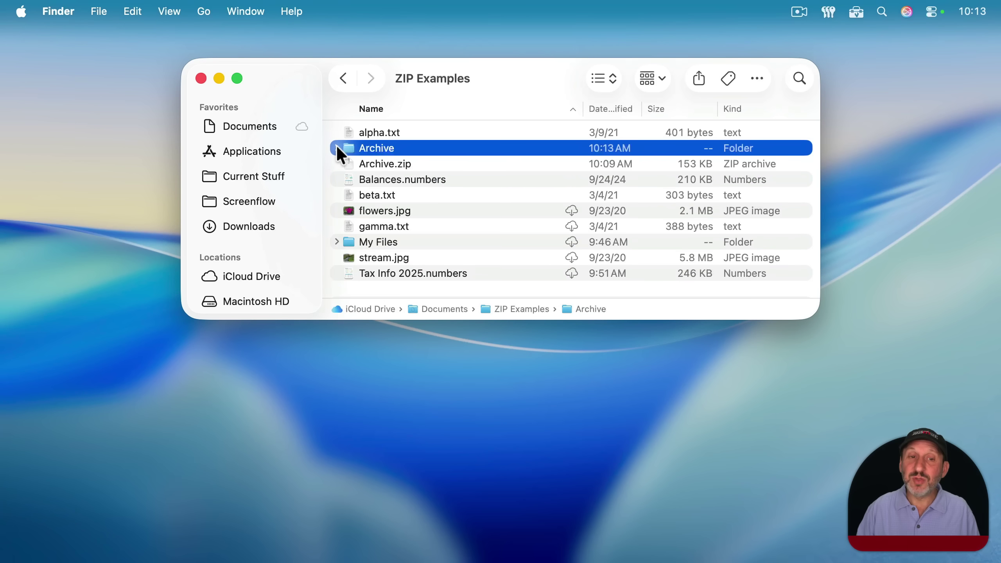
{"action": "left_click", "coordinate": [385, 165]}
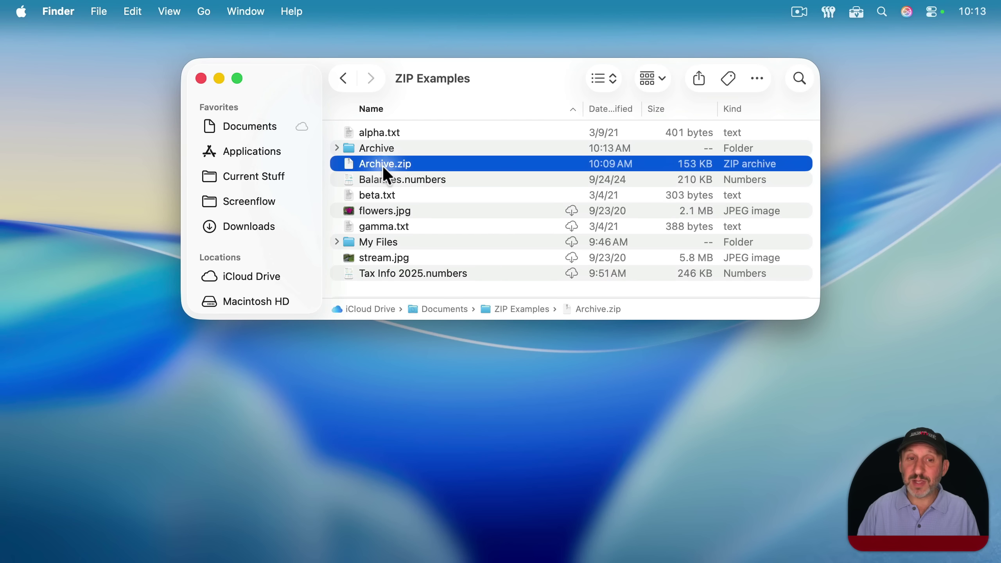
- Move Archive.zip to the Trash and select the unzipped Archive folder
{"action": "key", "text": "super+BackSpace"}
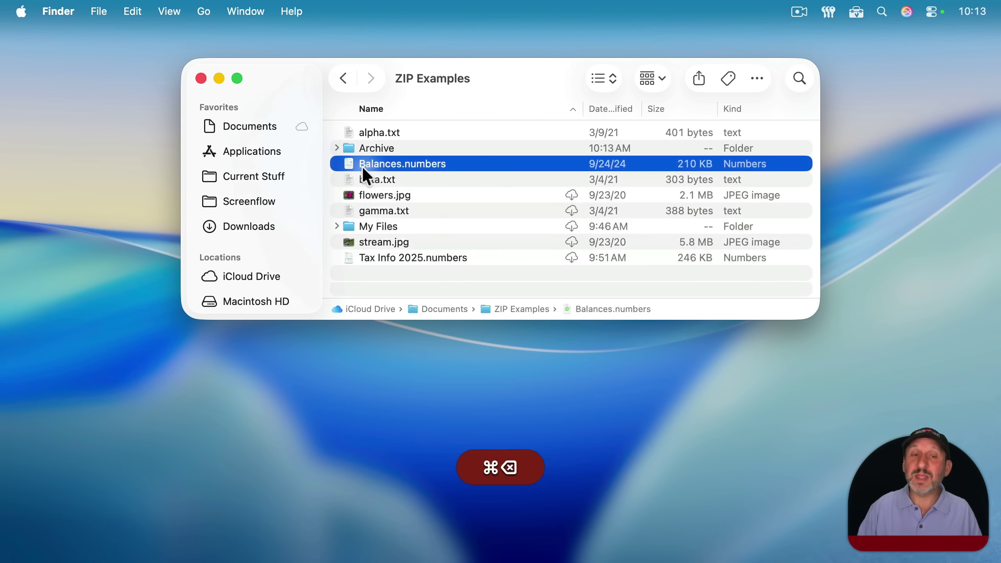
{"action": "left_click", "coordinate": [372, 149]}
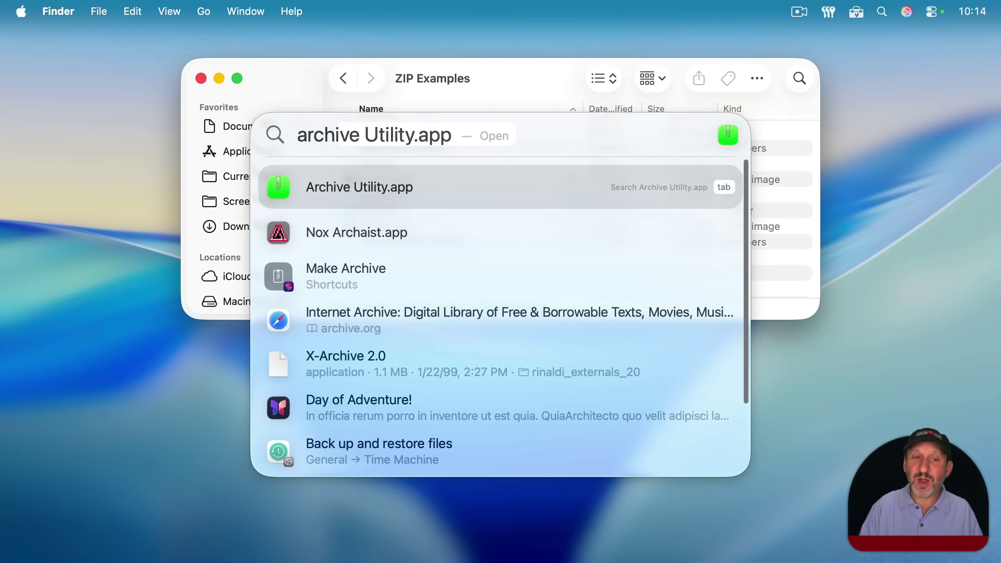
- Launch Archive Utility and create alpha.txt.zip through File > Create Archive
{"action": "key", "text": "Return"}
{"action": "left_click", "coordinate": [139, 12]}
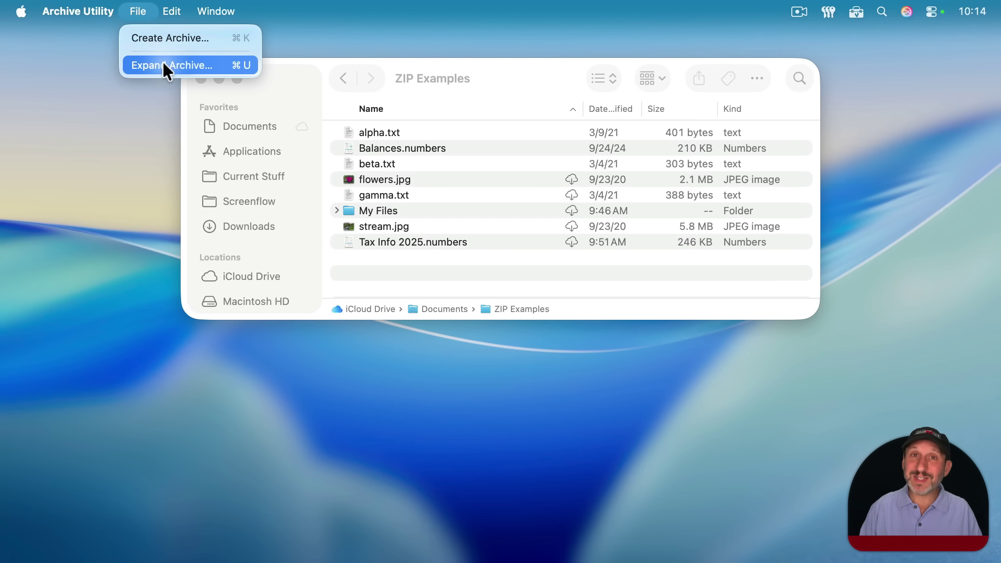
{"action": "left_click", "coordinate": [161, 38]}
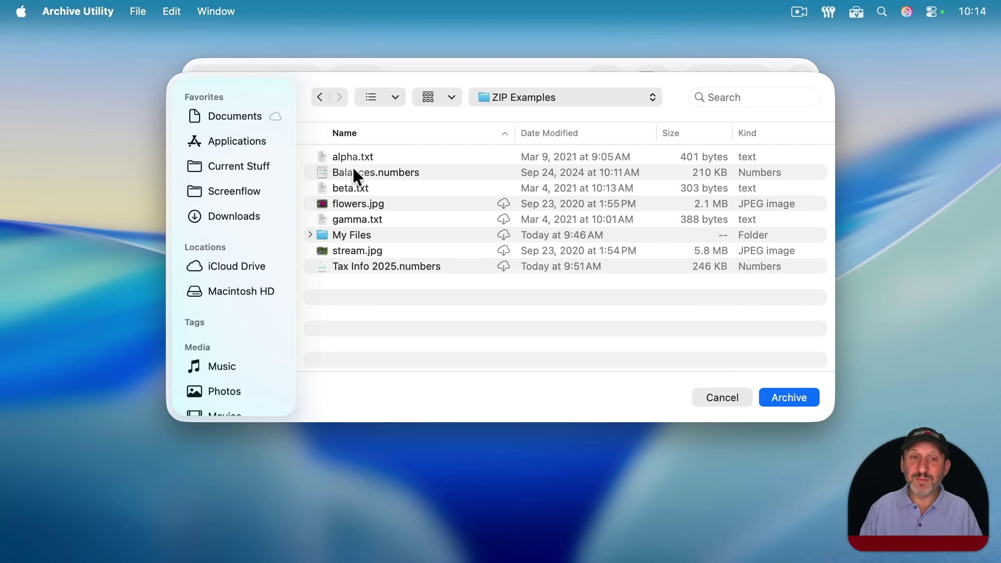
{"action": "left_click", "coordinate": [354, 156]}
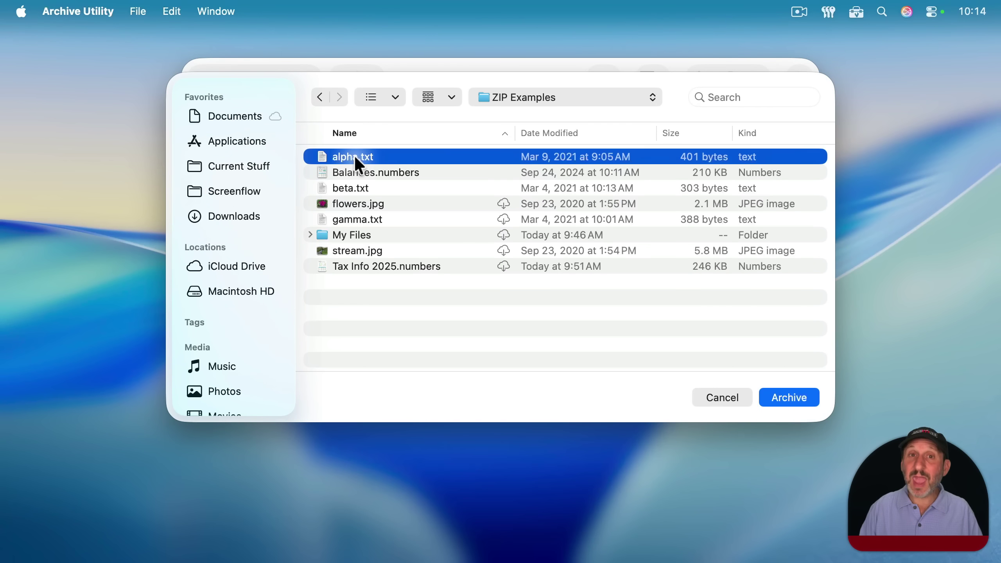
{"action": "left_click", "coordinate": [791, 394]}
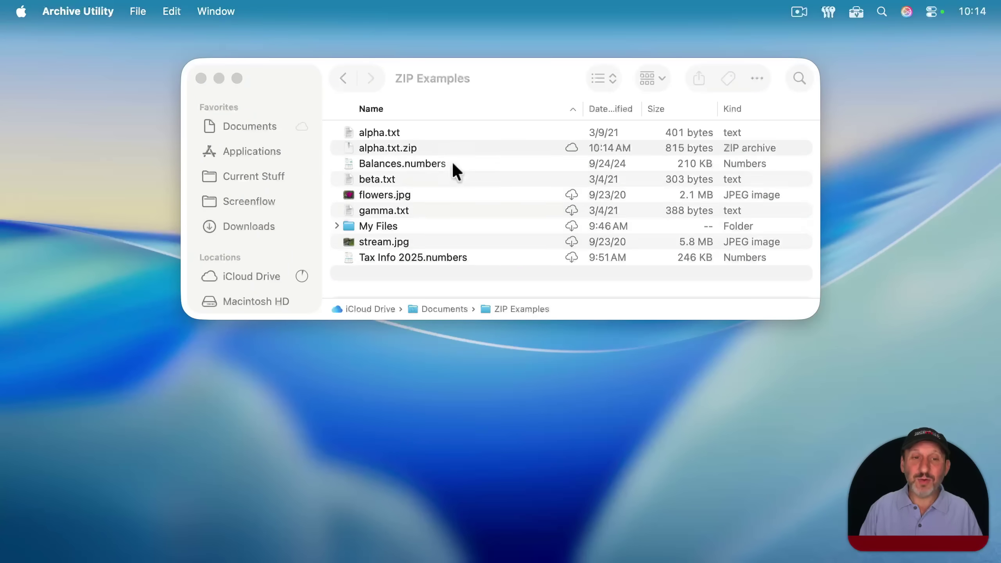
- Check alpha.txt.zip, then pick alpha.txt and then My Files for another archive
{"action": "left_click", "coordinate": [372, 147]}
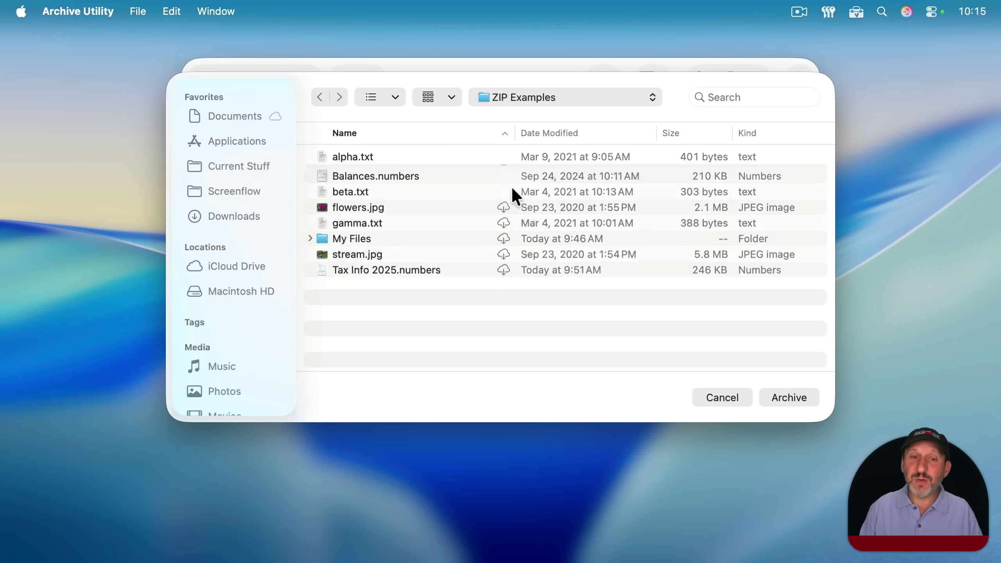
{"action": "left_click", "coordinate": [364, 158]}
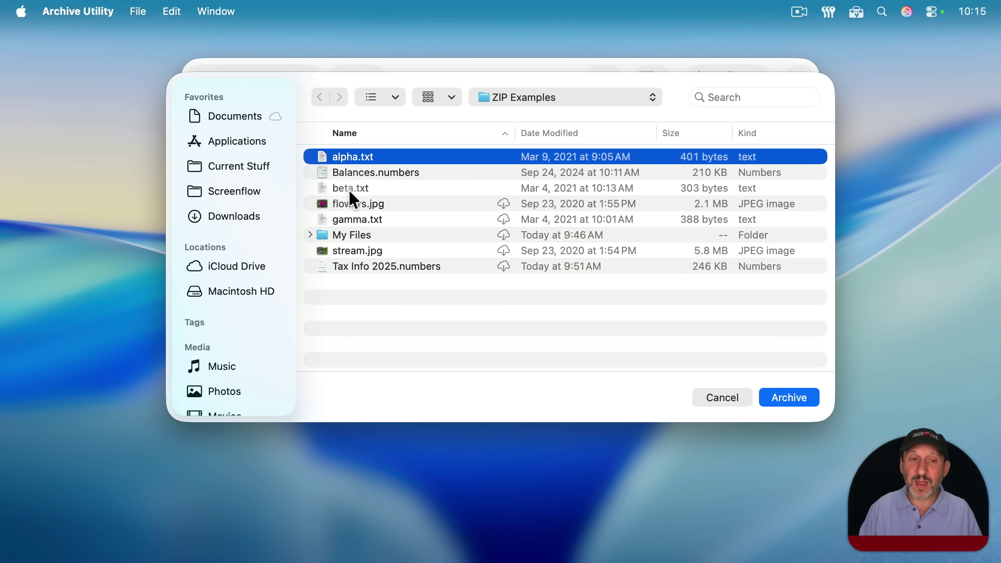
{"action": "left_click", "coordinate": [342, 239]}
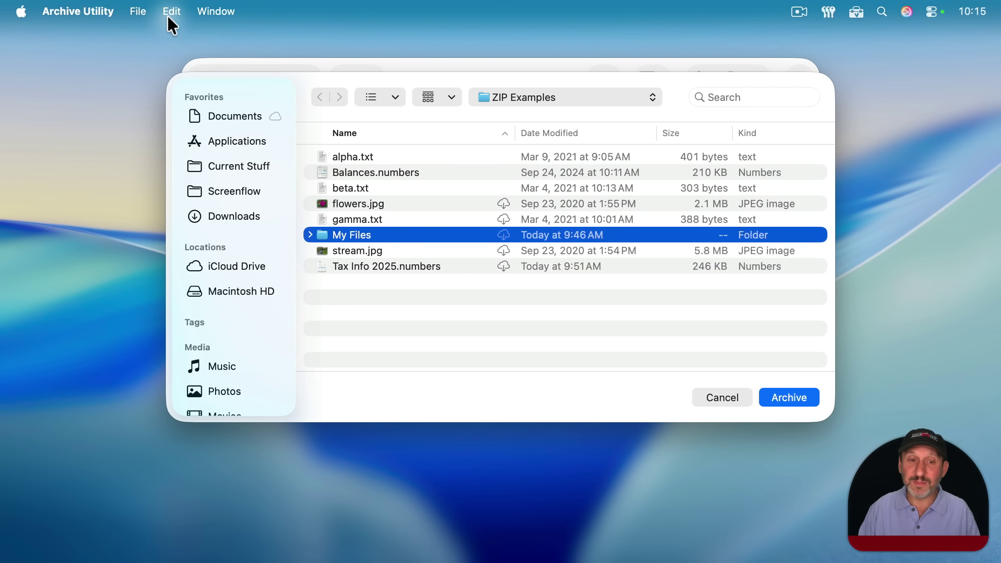
- Cancel the pending archive chooser and bring up the File > Expand Archive chooser instead
{"action": "key", "text": "Escape"}
{"action": "left_click", "coordinate": [136, 11]}
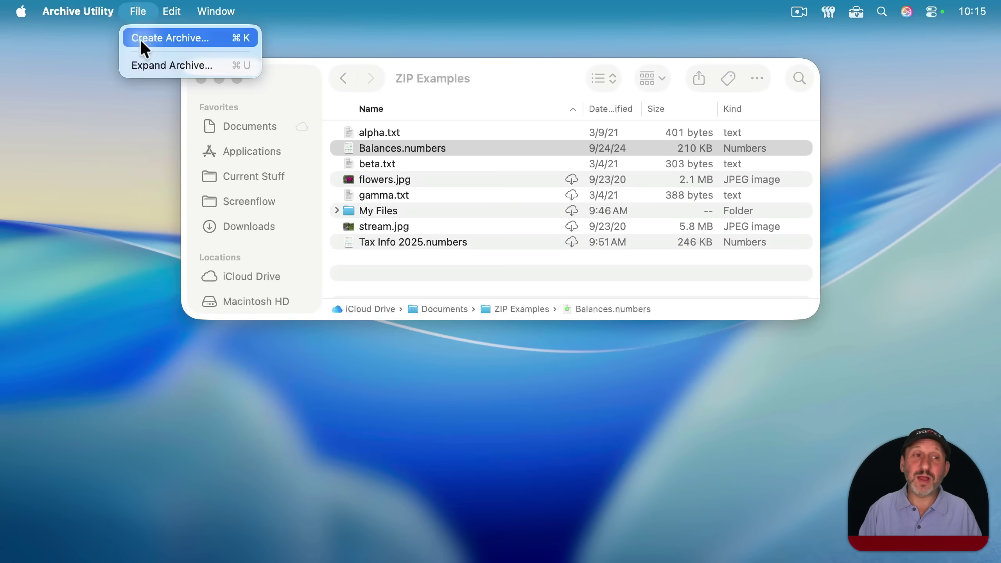
{"action": "left_click", "coordinate": [143, 64]}
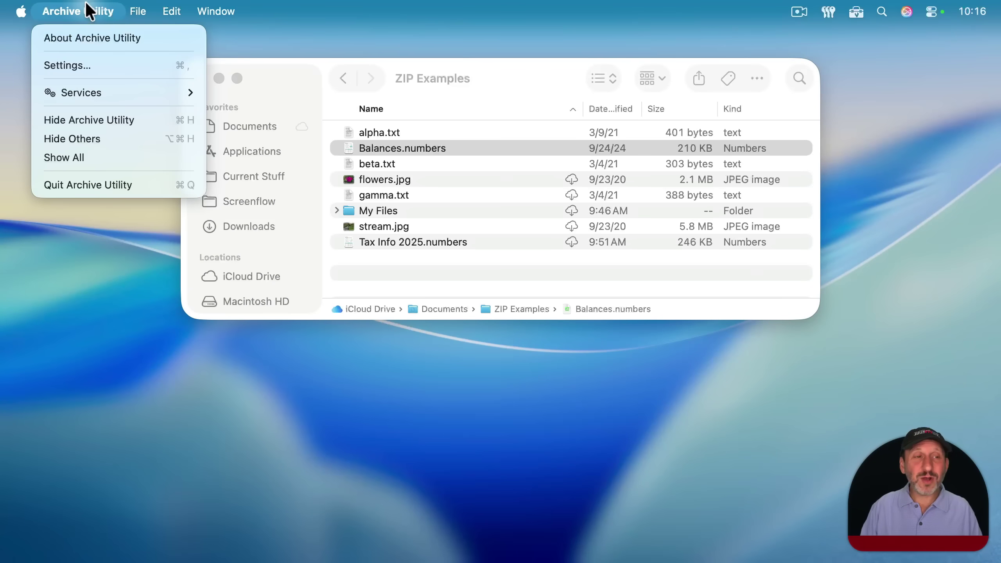
- Open Archive Utility Settings and review the Save expanded files and After expanding options, leaving both unchanged
{"action": "left_click", "coordinate": [84, 64]}
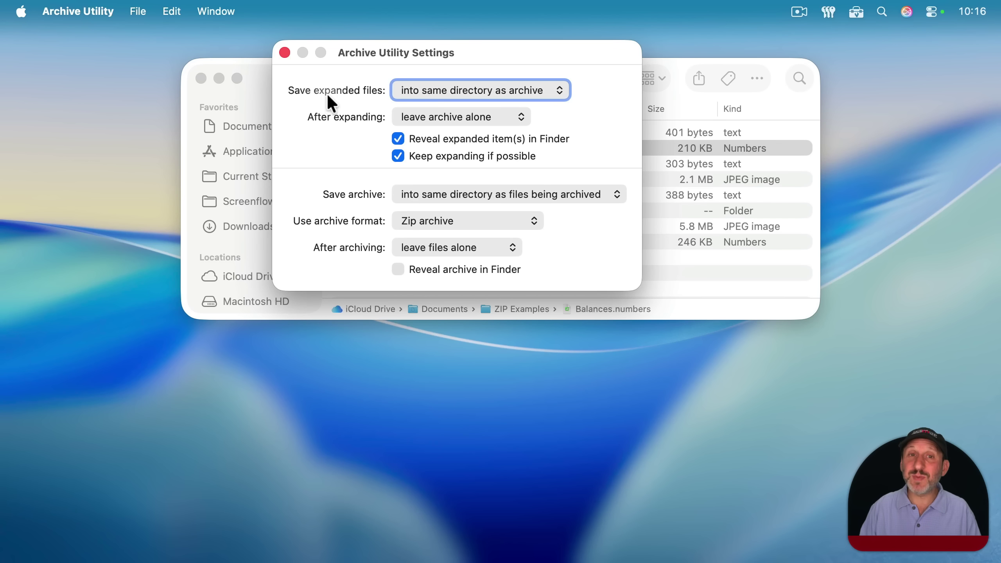
{"action": "left_click", "coordinate": [420, 91]}
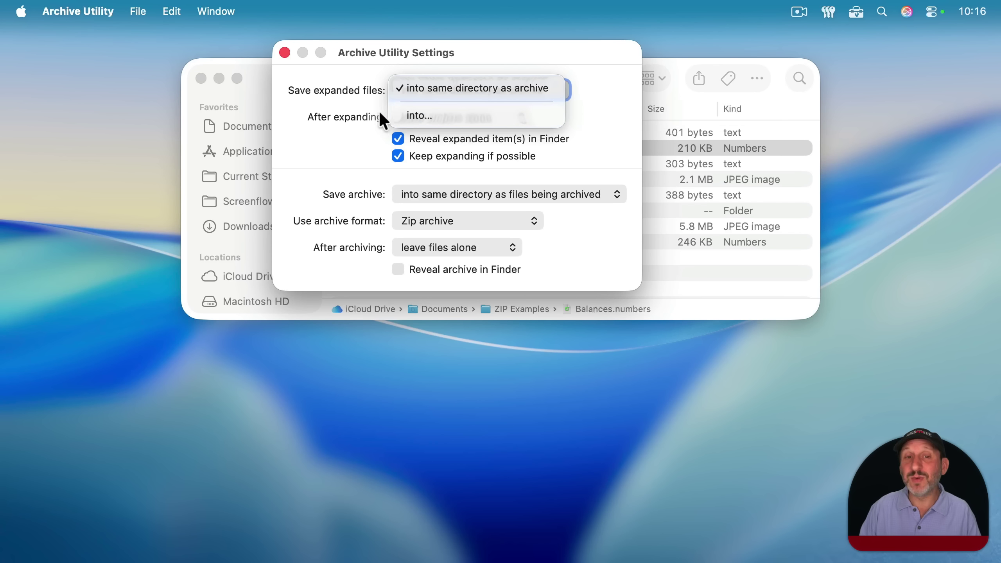
{"action": "left_click", "coordinate": [358, 108]}
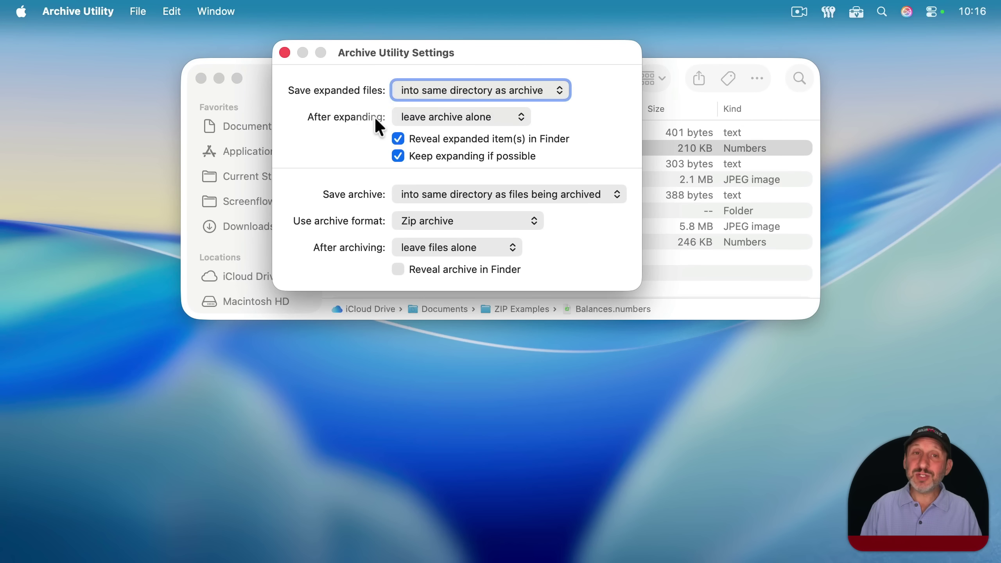
{"action": "left_click", "coordinate": [480, 114]}
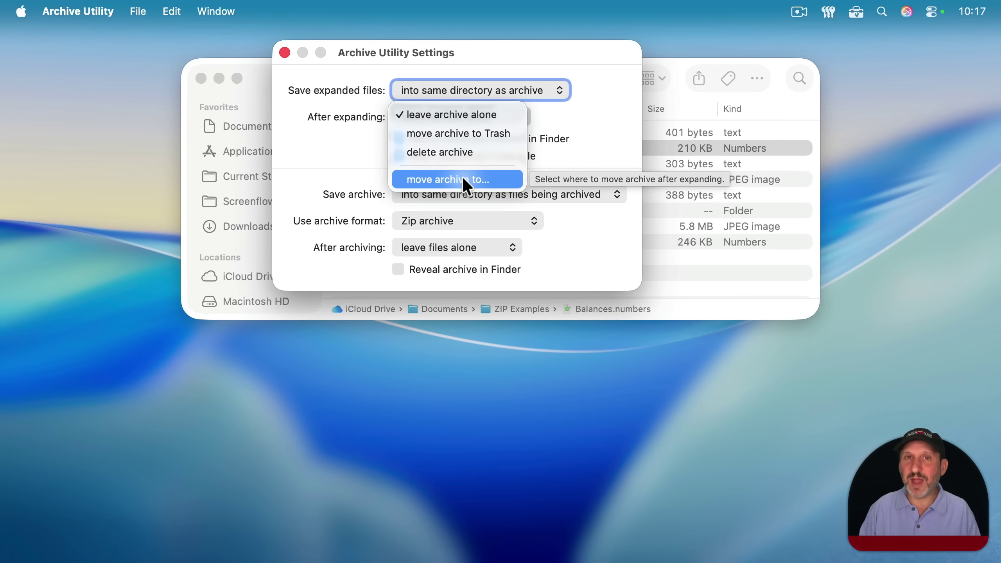
{"action": "key", "text": "Escape"}
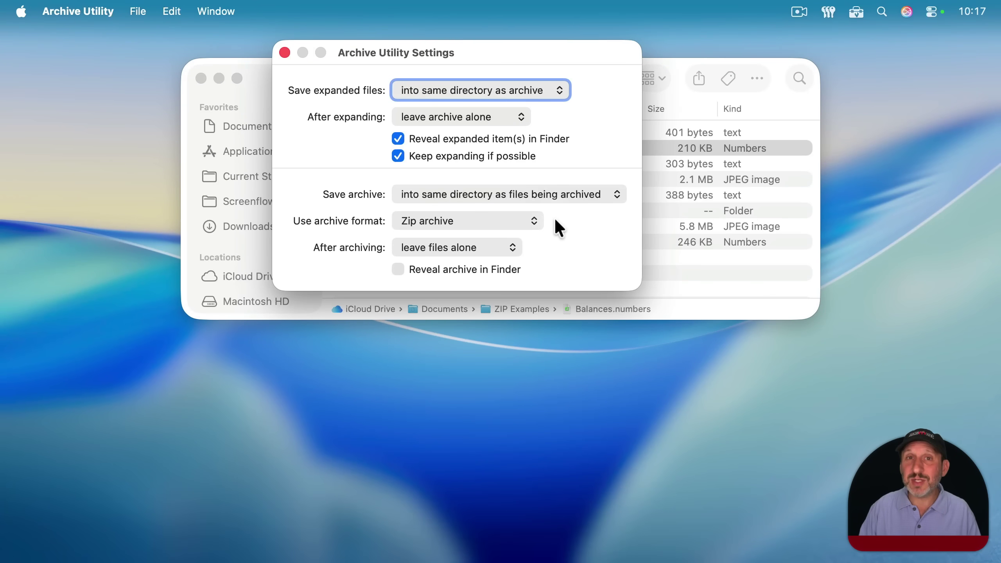
- Check Archive Utility's save-location choices, keep the same-directory setting, and view the archive formats offered
{"action": "left_click", "coordinate": [442, 191]}
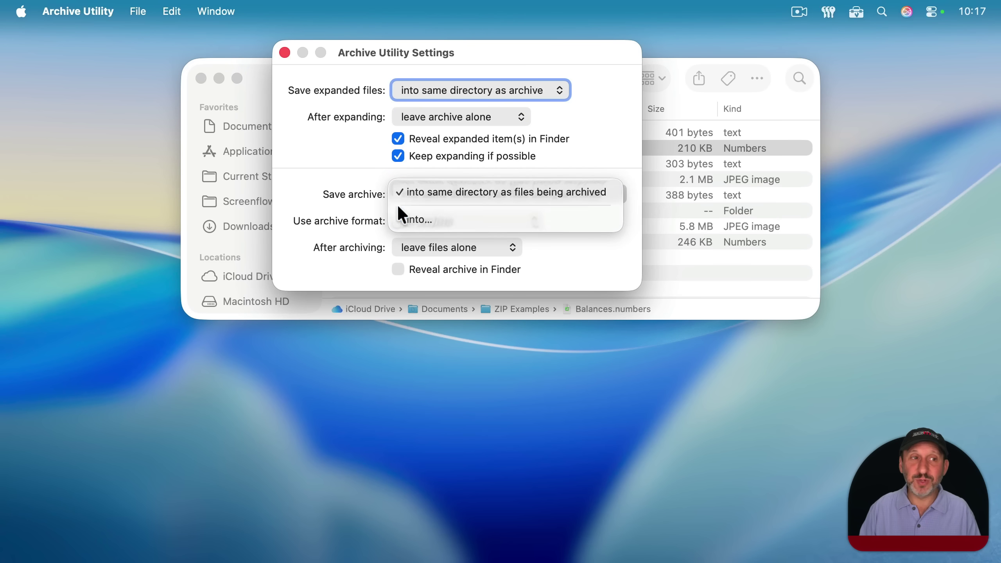
{"action": "left_click", "coordinate": [398, 192]}
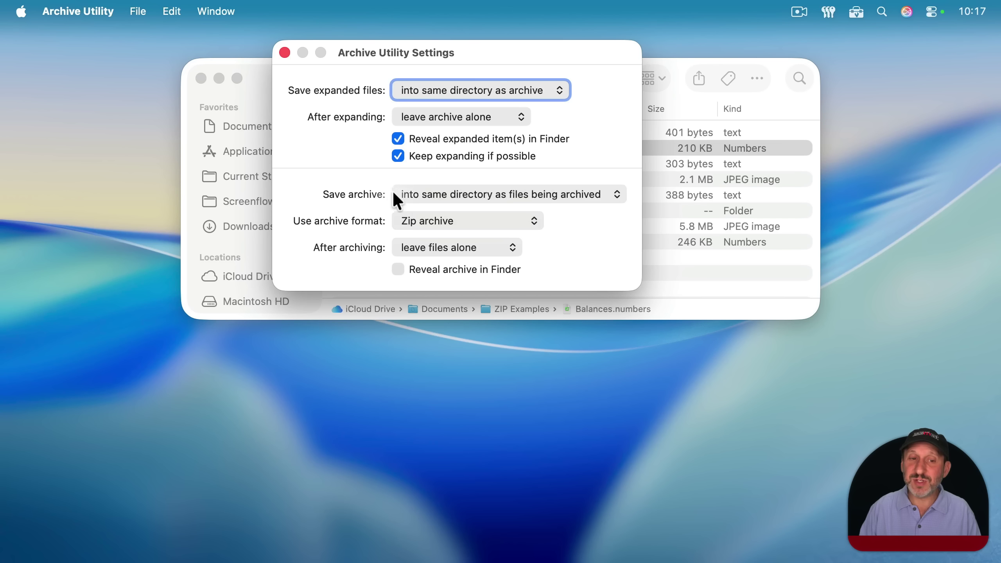
{"action": "left_click", "coordinate": [452, 221]}
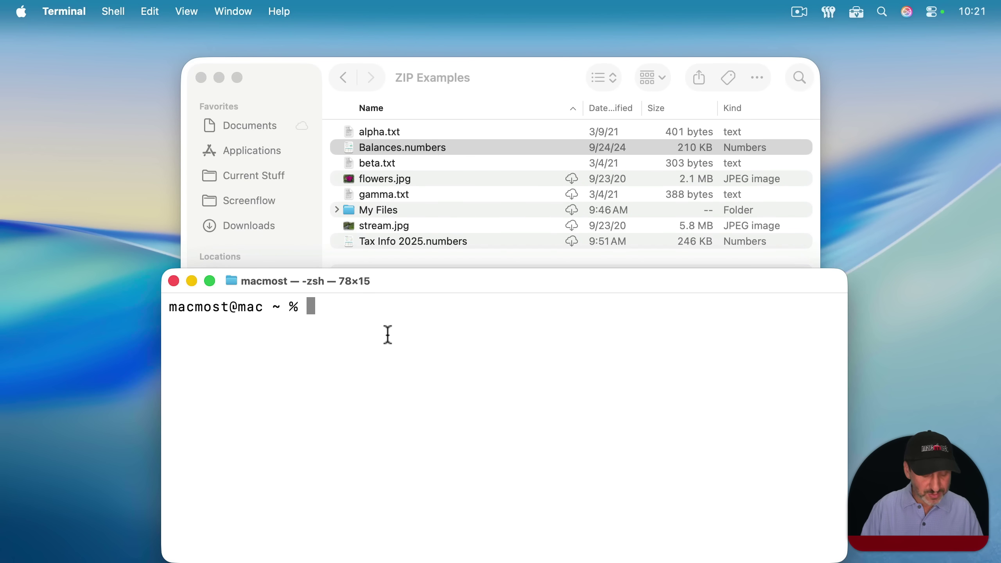
- Change Terminal's directory to ZIP Examples by dropping the folder's path after cd
{"action": "type", "text": "cd"}
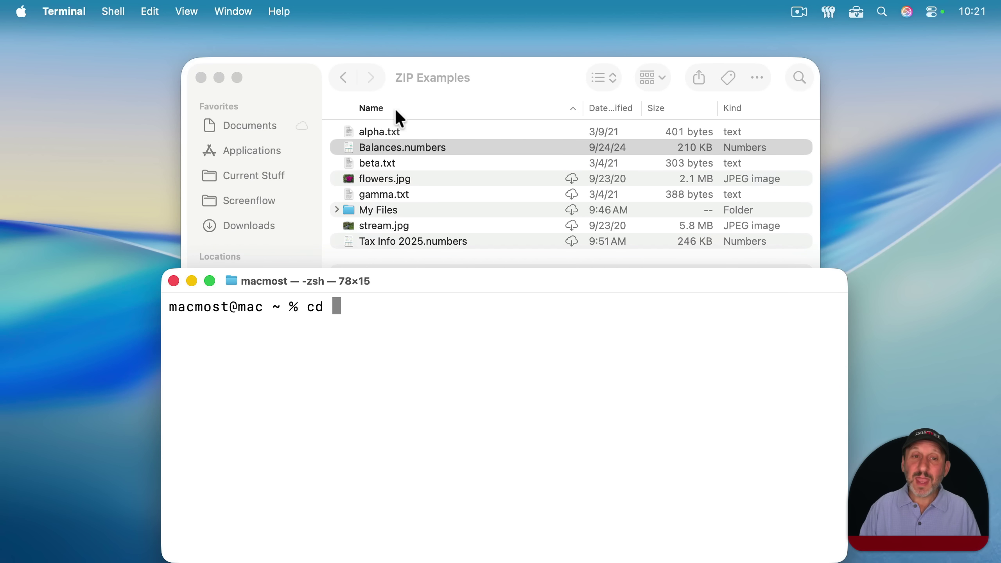
{"action": "left_click", "coordinate": [472, 98]}
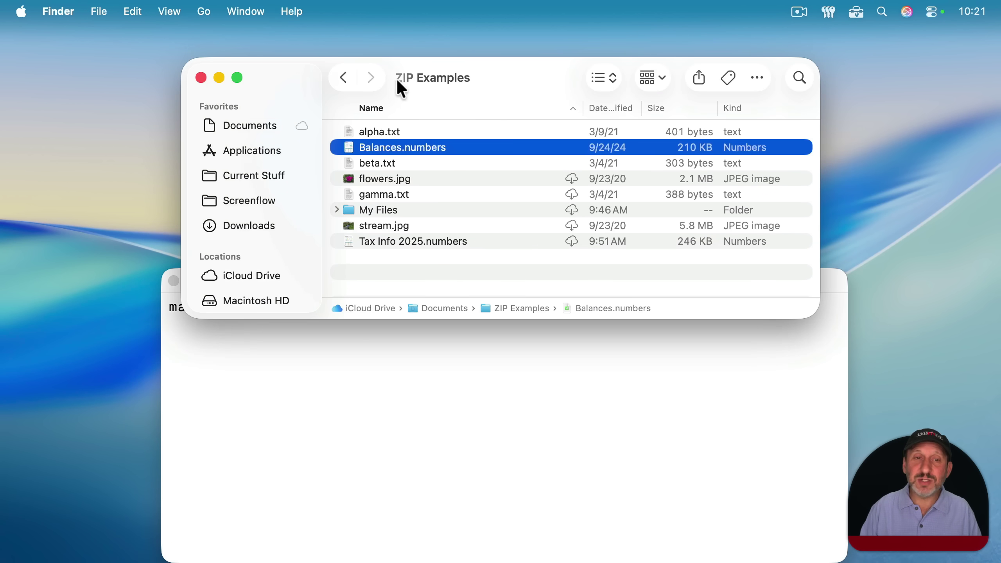
{"action": "mouse_move", "coordinate": [410, 78]}
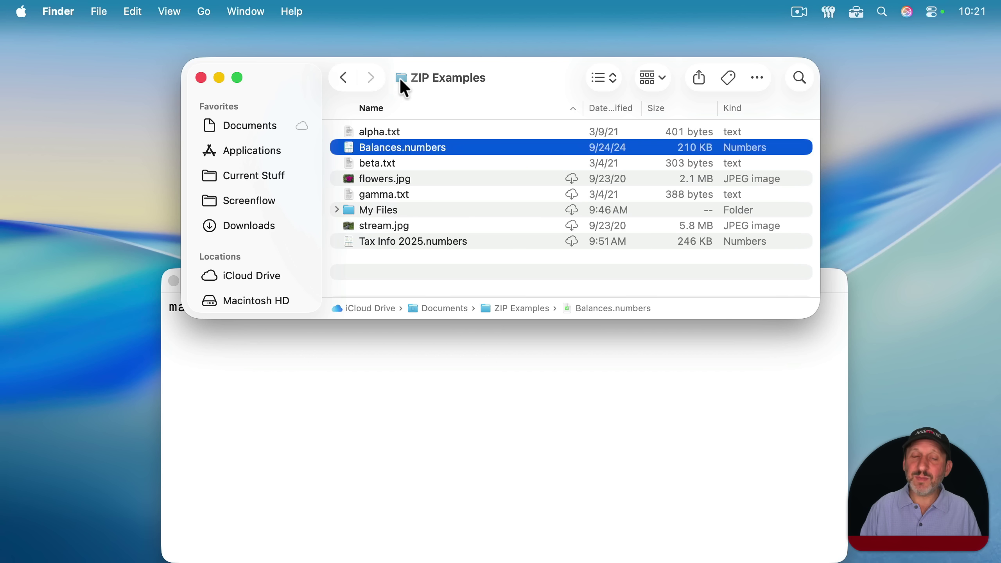
{"action": "left_click_drag", "start_coordinate": [400, 79], "coordinate": [427, 412]}
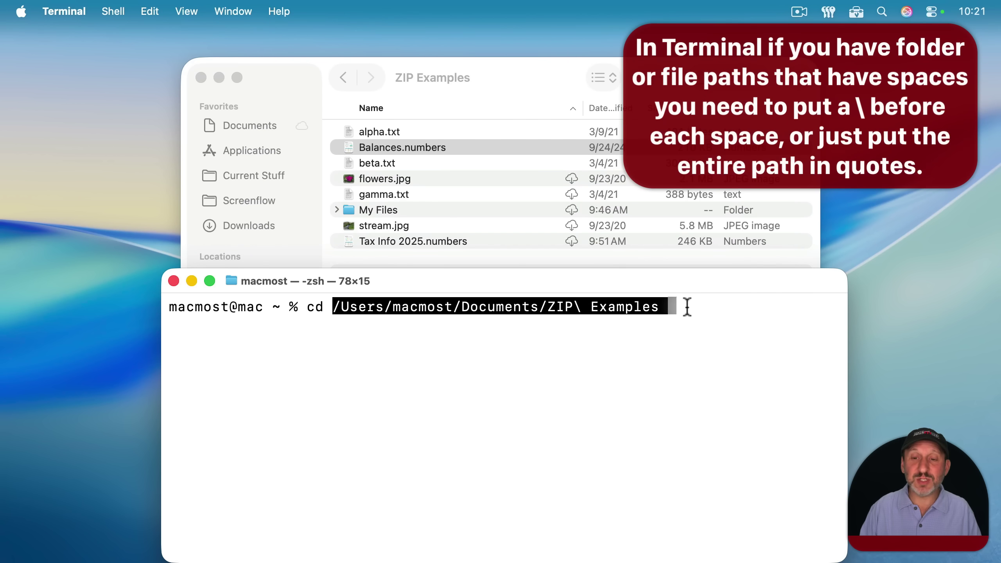
{"action": "key", "text": "Return"}
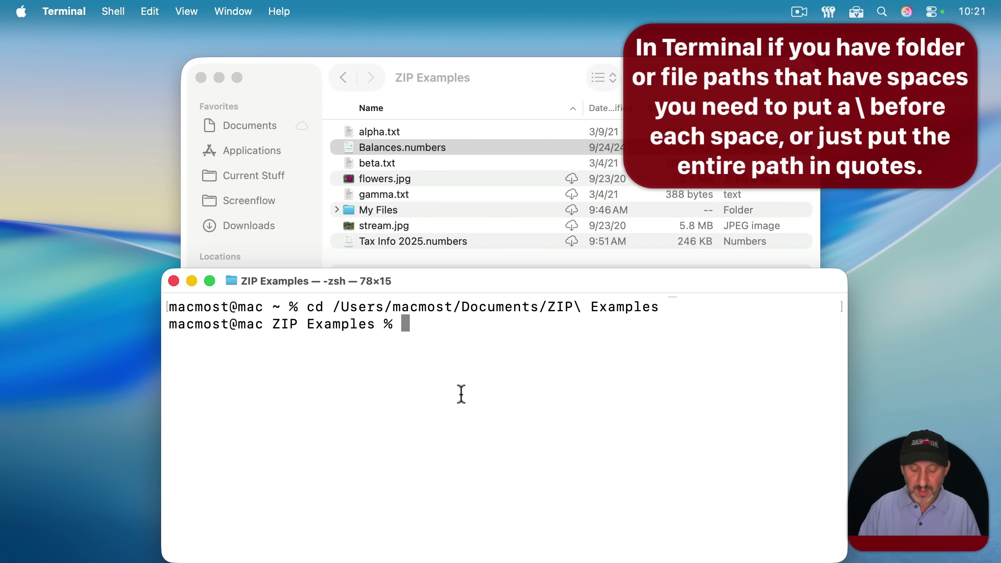
- List the ZIP Examples files with ls, then zip Balances.numbers into archive.zip
{"action": "type", "text": "ls"}
{"action": "key", "text": "Return"}
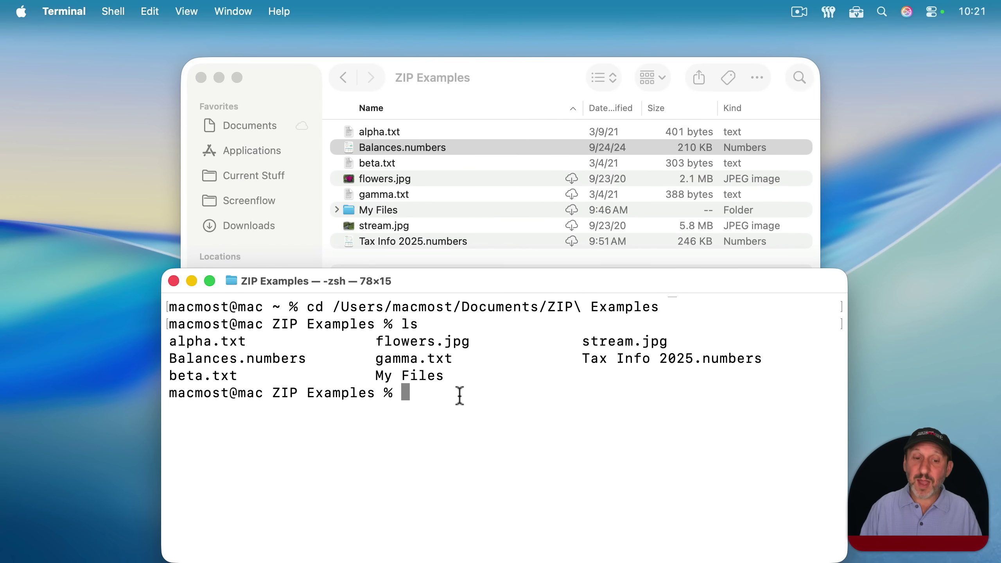
{"action": "type", "text": "zip "}
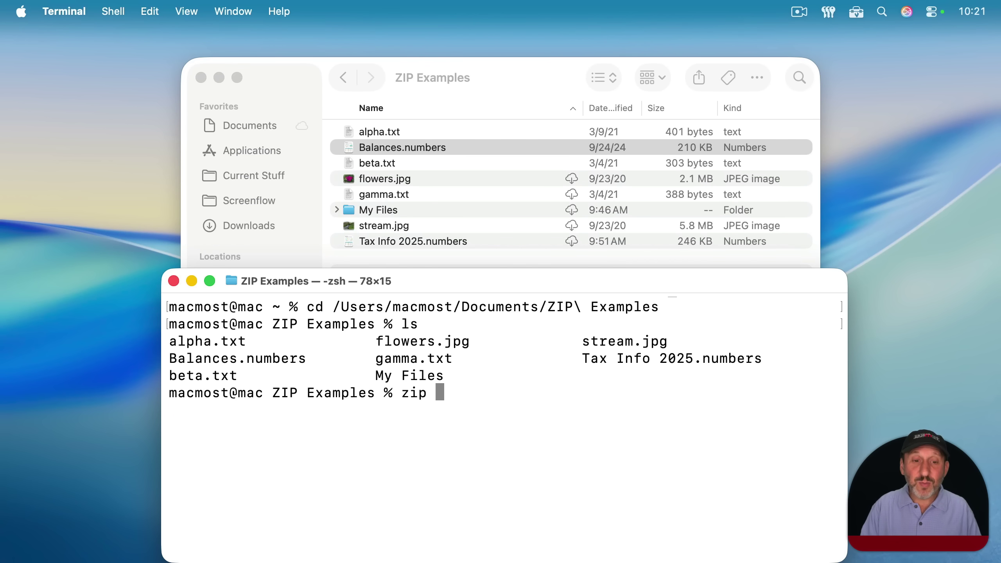
{"action": "type", "text": "archive"}
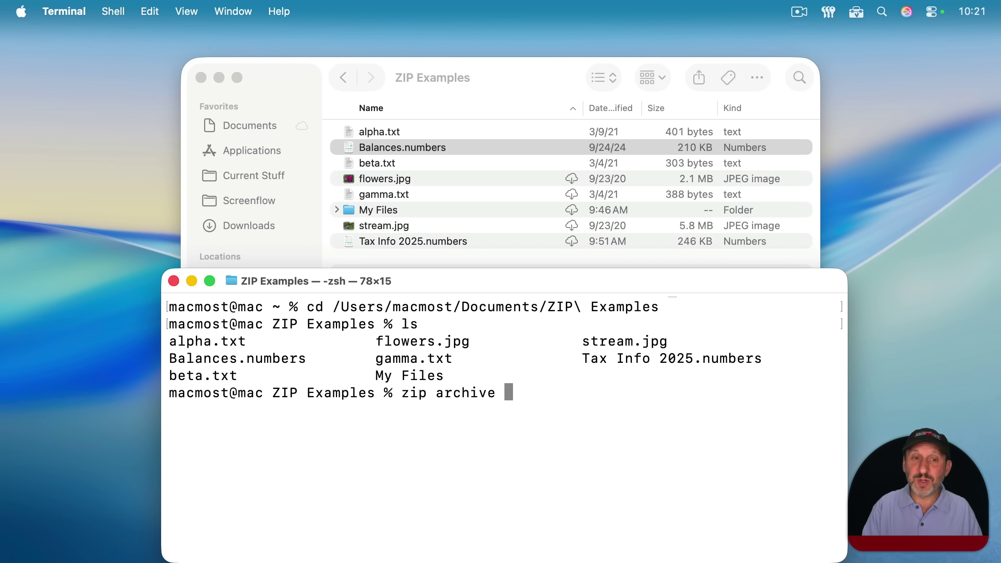
{"action": "type", "text": "Bal"}
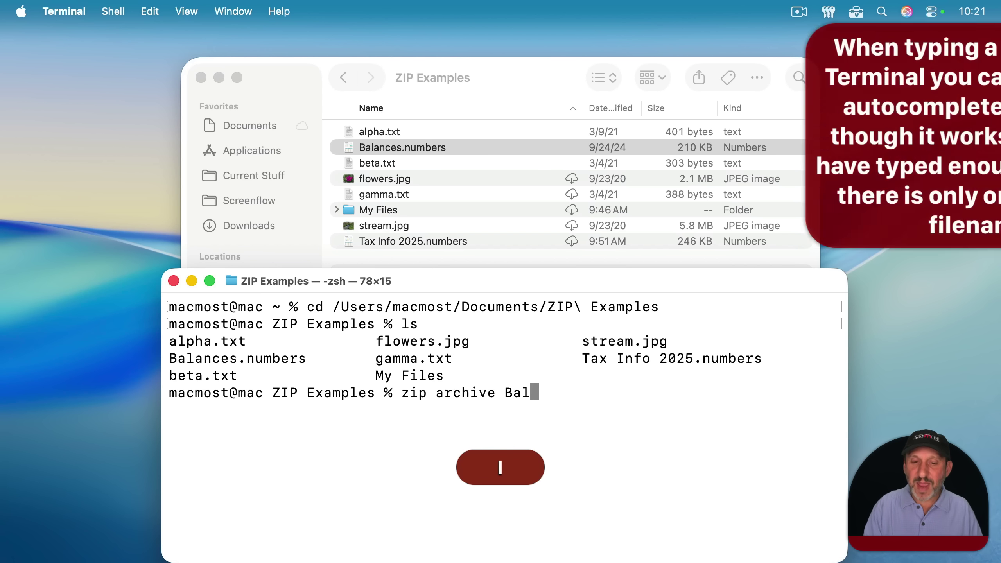
{"action": "key", "text": "Tab"}
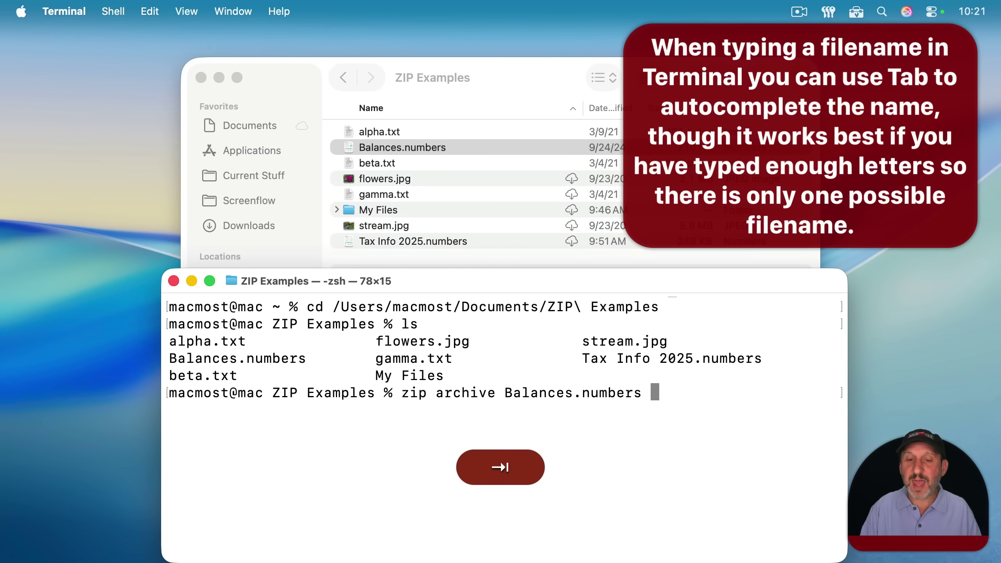
{"action": "key", "text": "Return"}
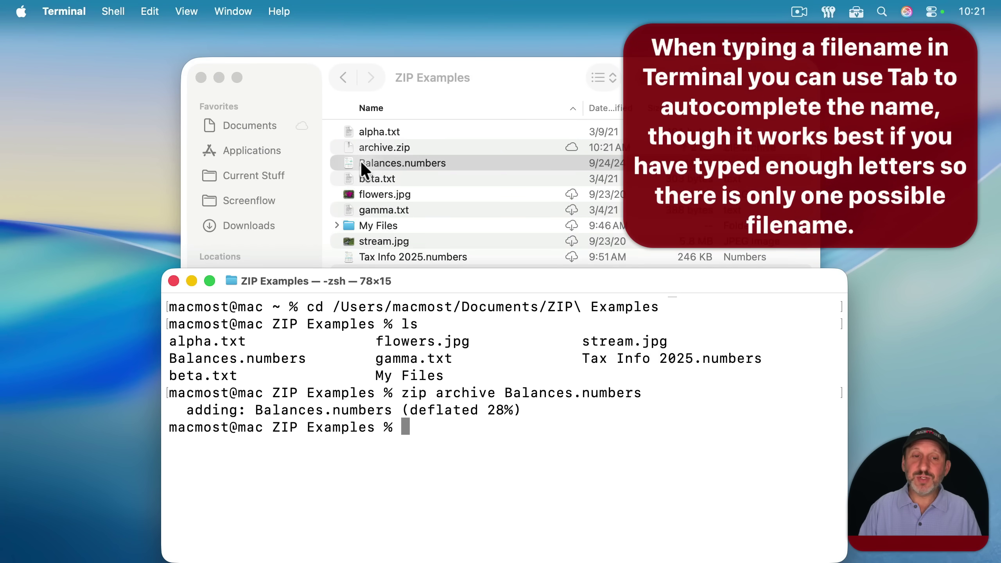
{"action": "left_click", "coordinate": [380, 149]}
{"action": "left_click", "coordinate": [406, 146]}
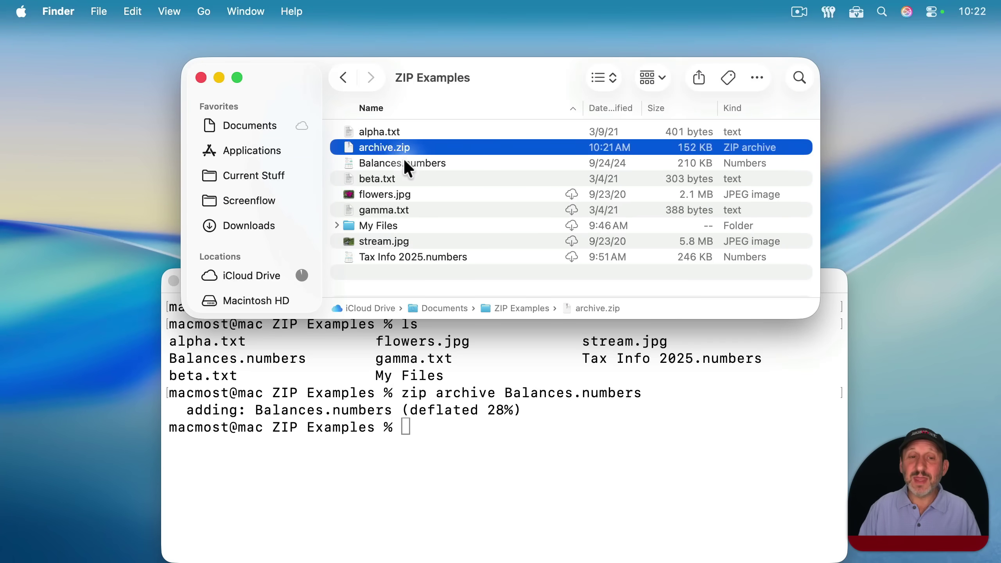
{"action": "left_click", "coordinate": [386, 159]}
{"action": "left_click", "coordinate": [387, 159], "text": "ctrl"}
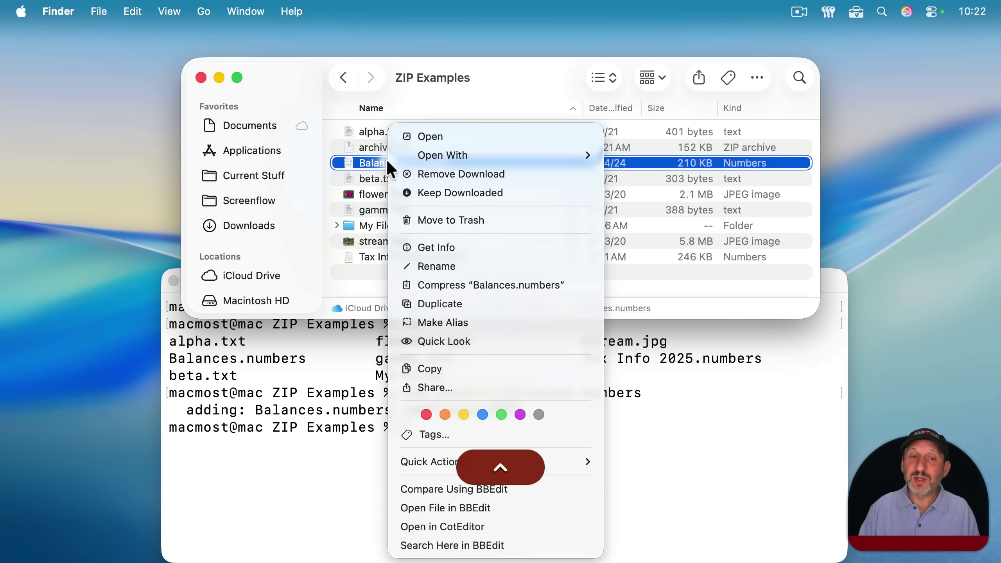
{"action": "left_click", "coordinate": [360, 154]}
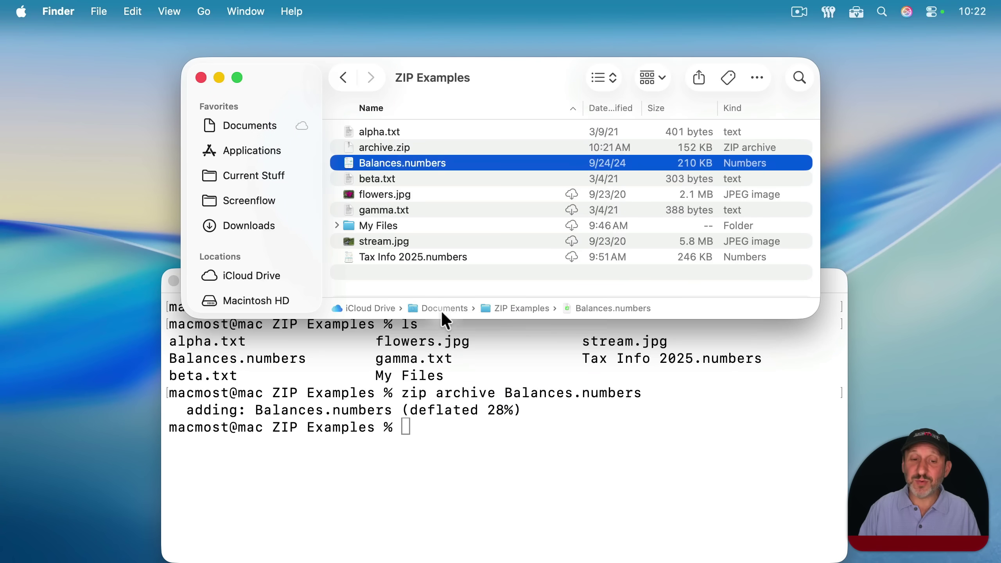
{"action": "left_click", "coordinate": [444, 420]}
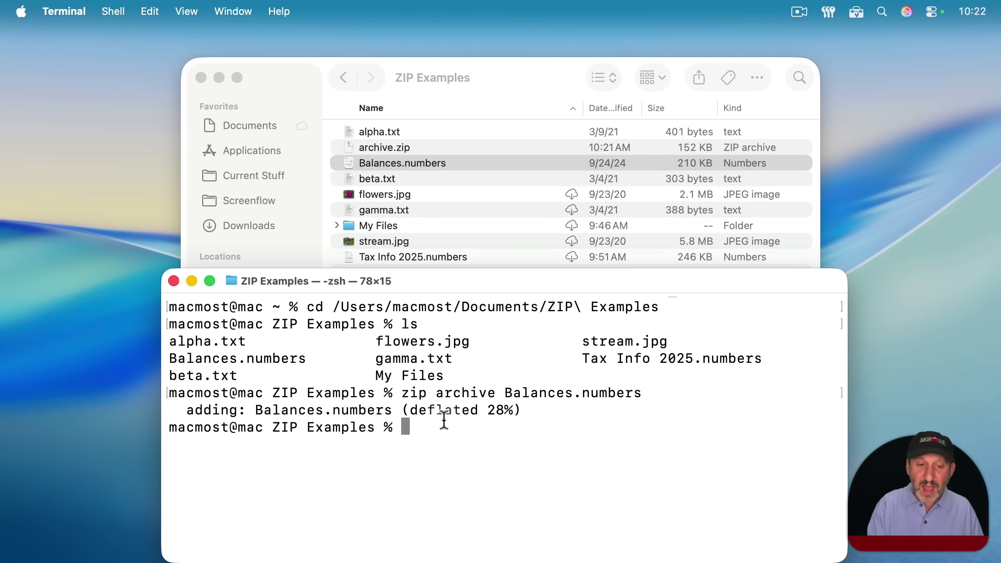
- Zip Balances.numbers, alpha.txt and stream.jpg into archive1.zip, then check its 6 MB size in Finder
{"action": "type", "text": "zip arch"}
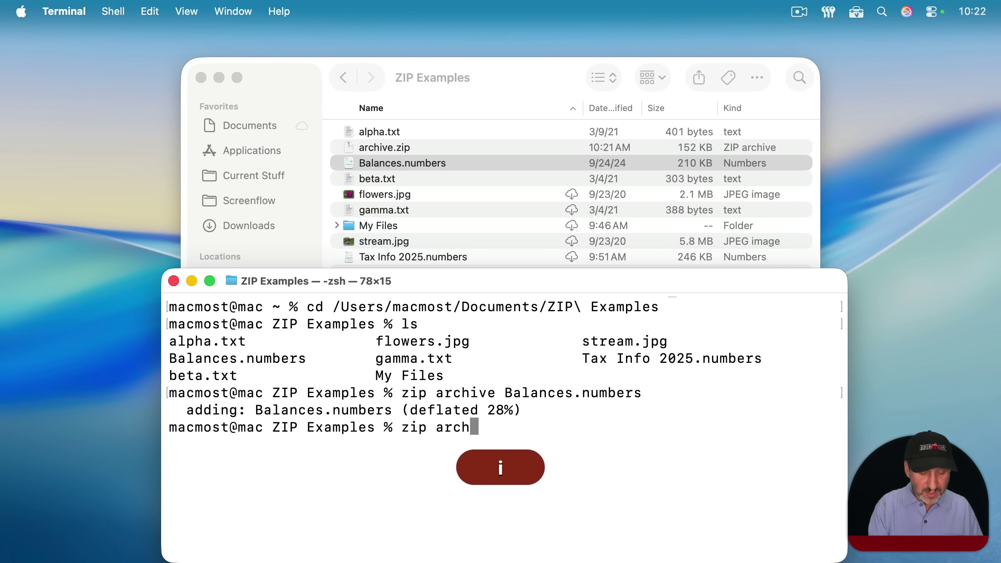
{"action": "type", "text": "ive1"}
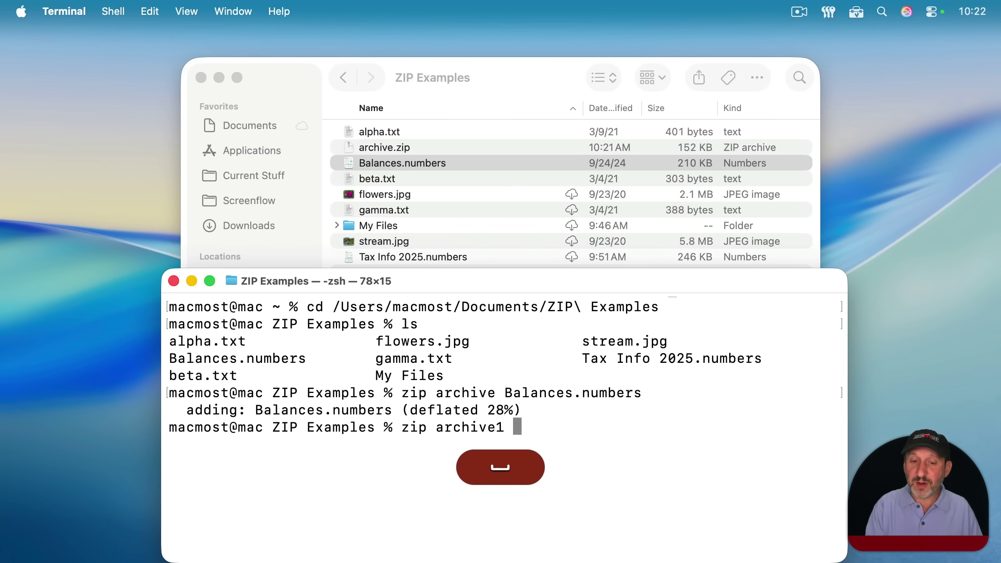
{"action": "type", "text": " Ba"}
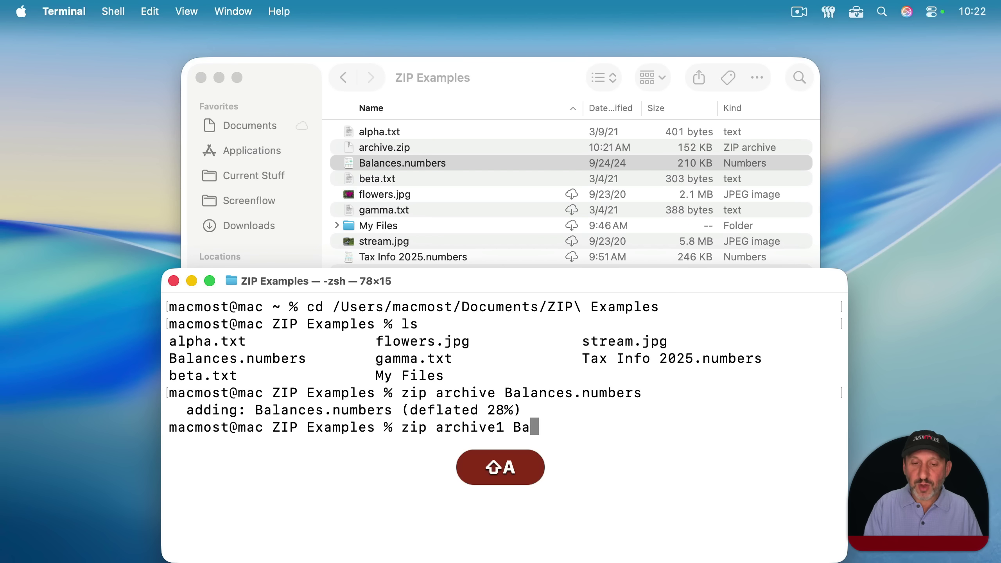
{"action": "key", "text": "Tab"}
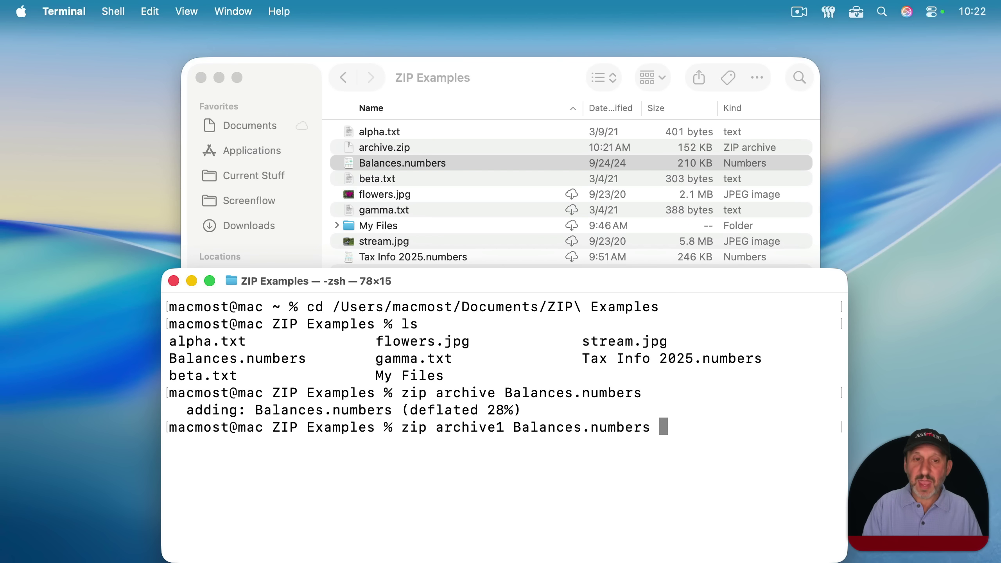
{"action": "type", "text": "al"}
{"action": "key", "text": "Tab"}
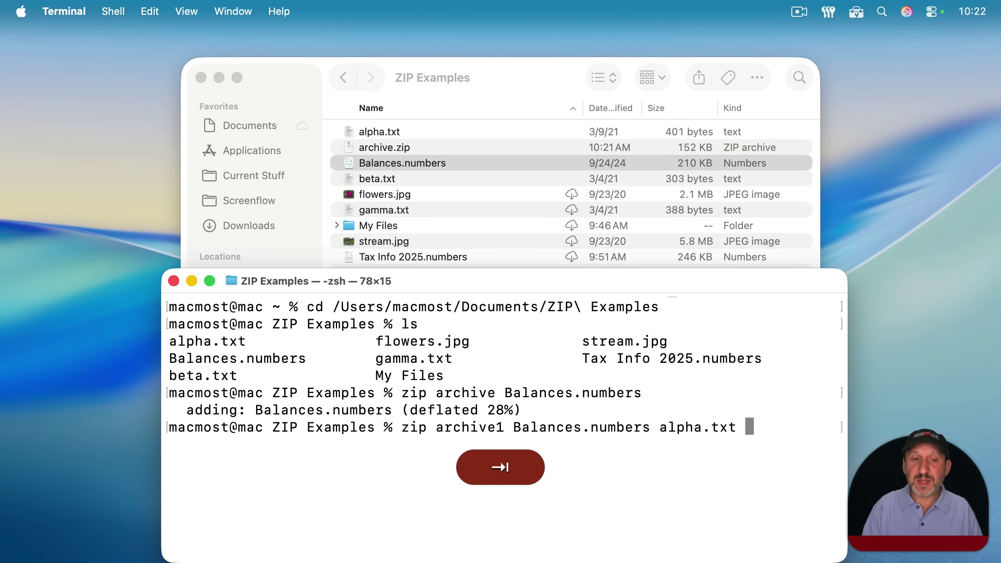
{"action": "type", "text": "stre"}
{"action": "key", "text": "Tab"}
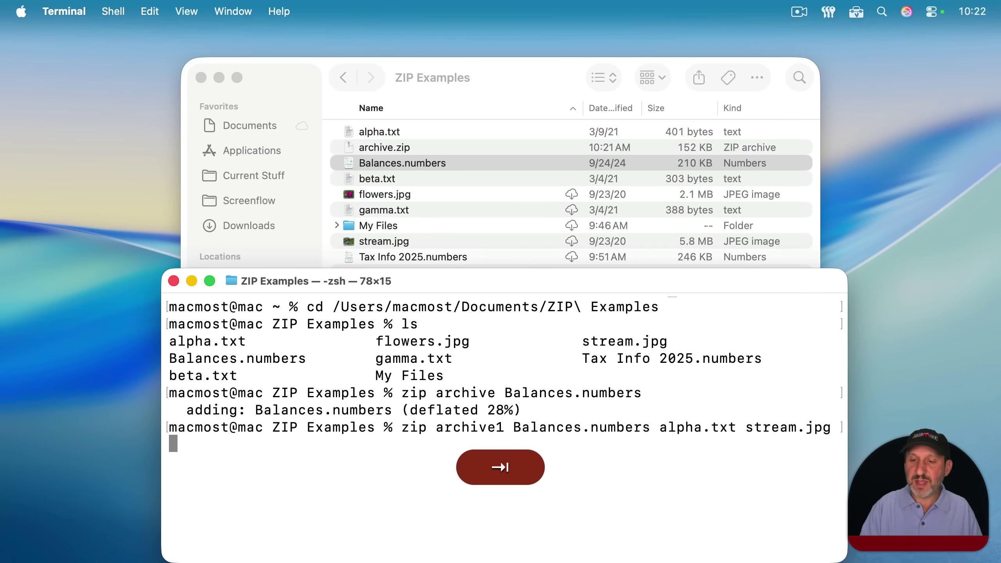
{"action": "key", "text": "Return"}
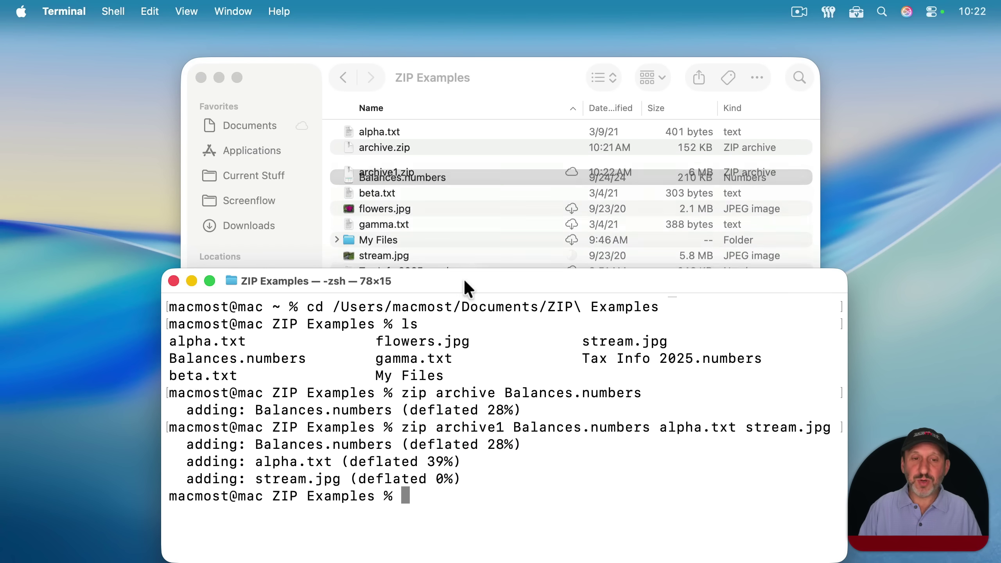
{"action": "left_click", "coordinate": [392, 163]}
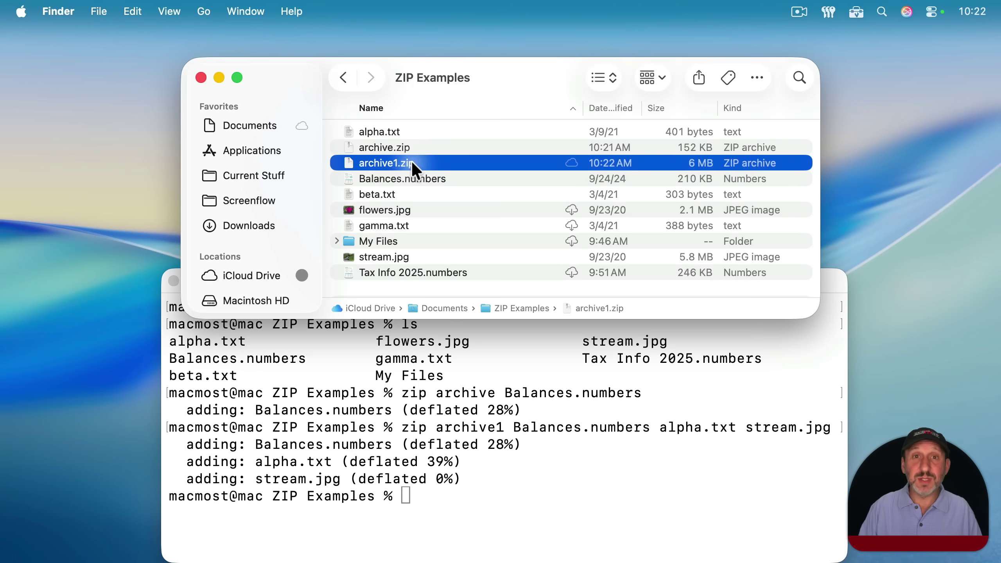
{"action": "left_click", "coordinate": [482, 461]}
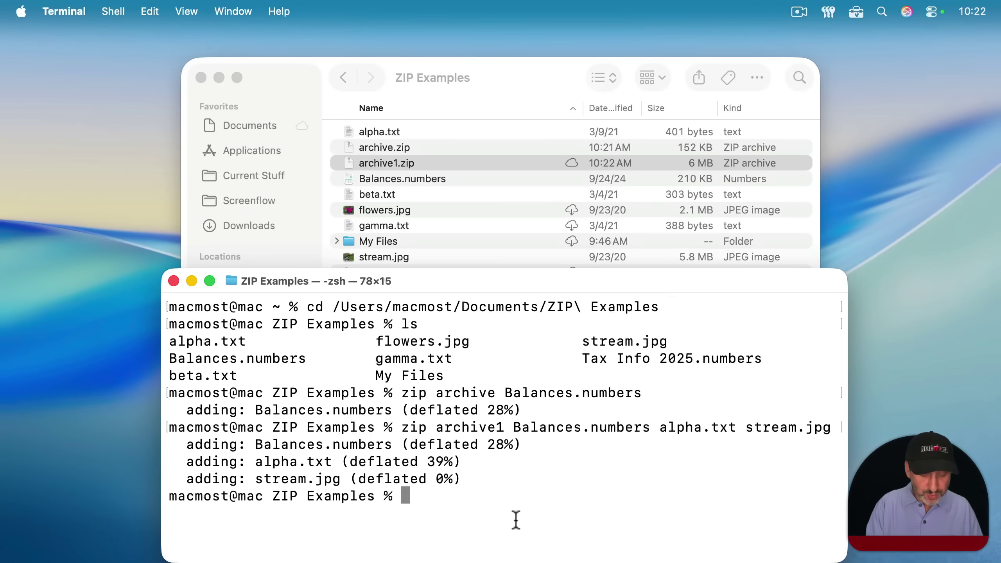
- Run zip archive2 *.txt to archive alpha.txt, beta.txt and gamma.txt
{"action": "type", "text": "zip "}
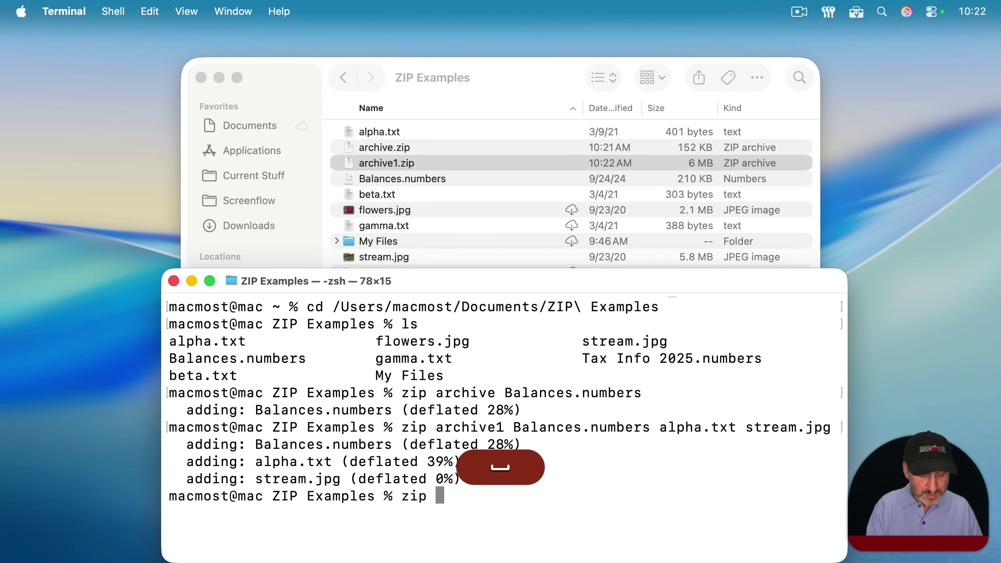
{"action": "type", "text": "archive2 *"}
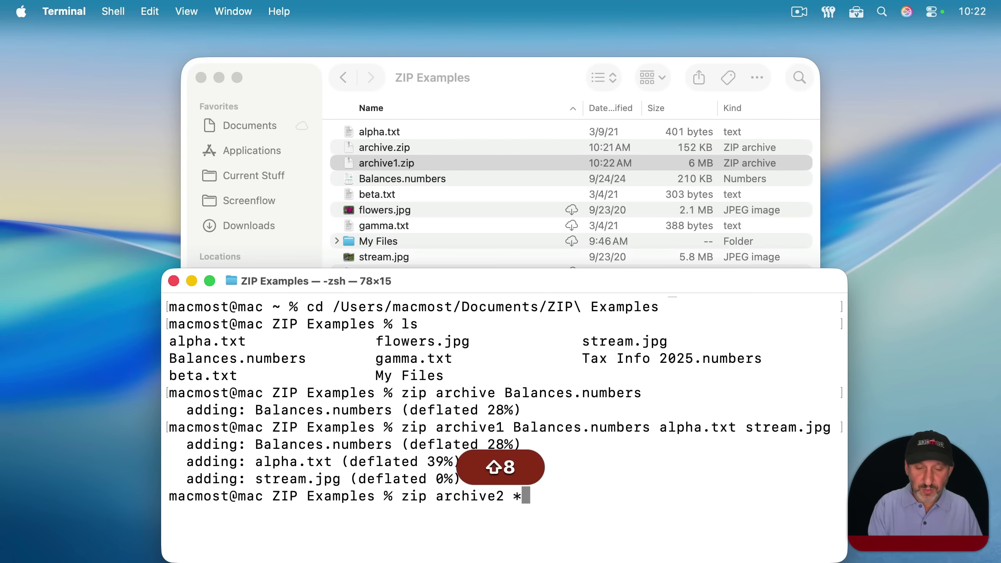
{"action": "type", "text": ".txt"}
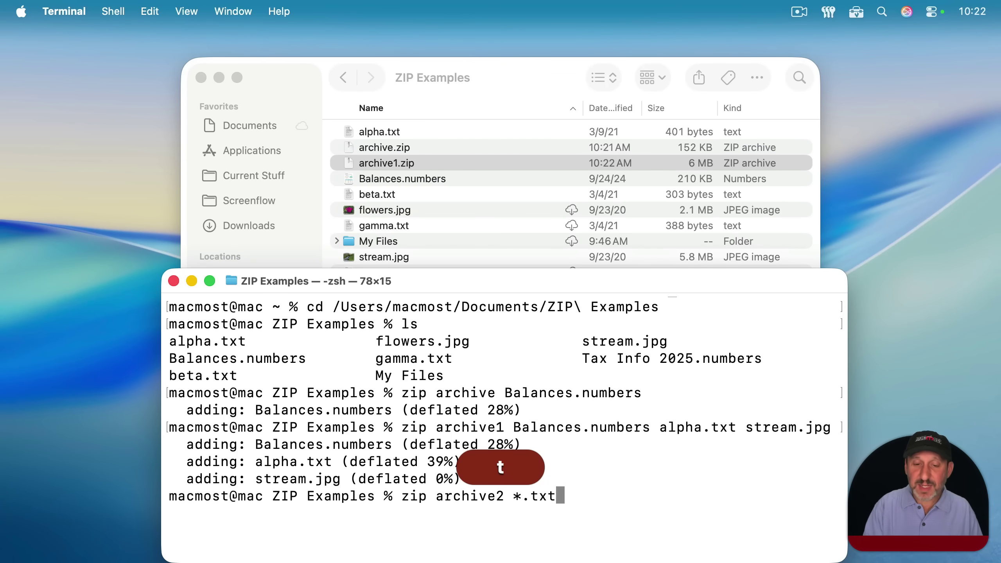
{"action": "key", "text": "Return"}
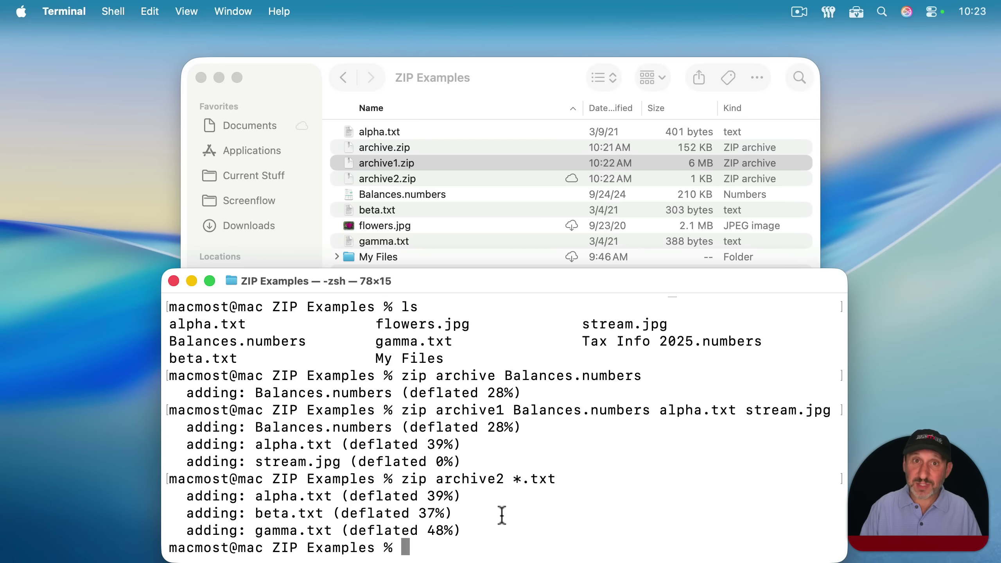
- Run zip -r archive3 "My Files" to compress the folder with all its subfolders
{"action": "type", "text": "zip archive3"}
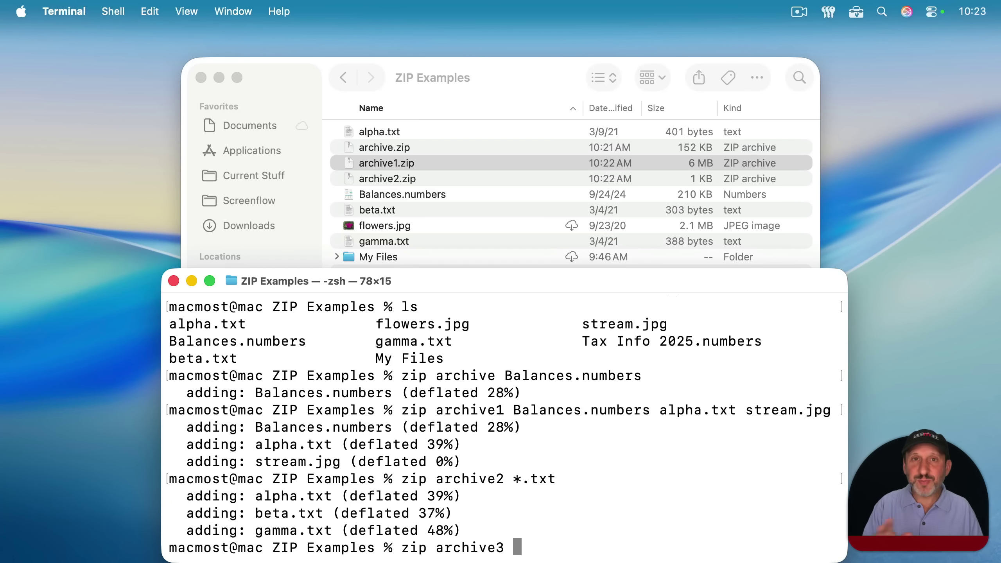
{"action": "key", "text": "shift"}
{"action": "type", "text": "\""}
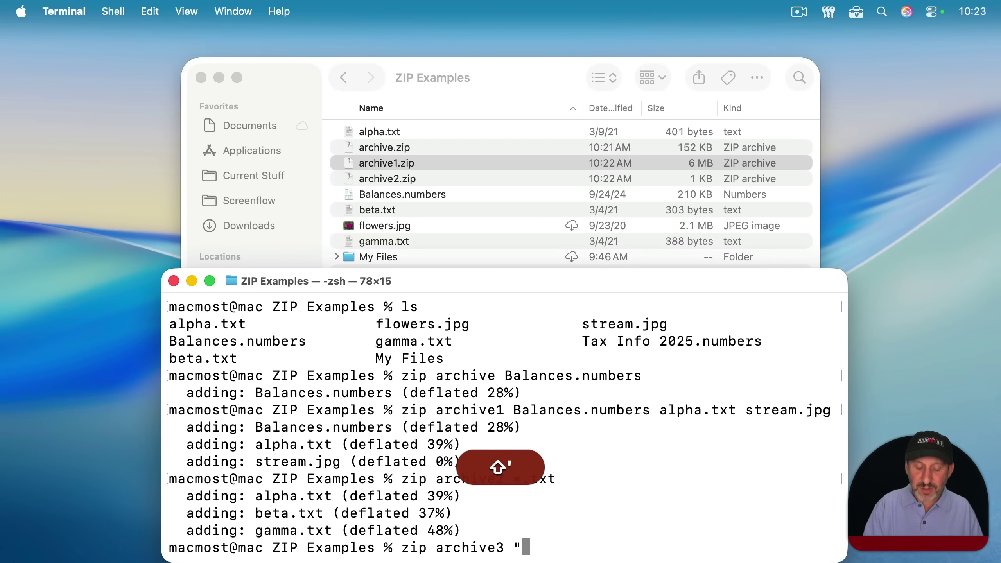
{"action": "key", "text": "shift"}
{"action": "type", "text": "M"}
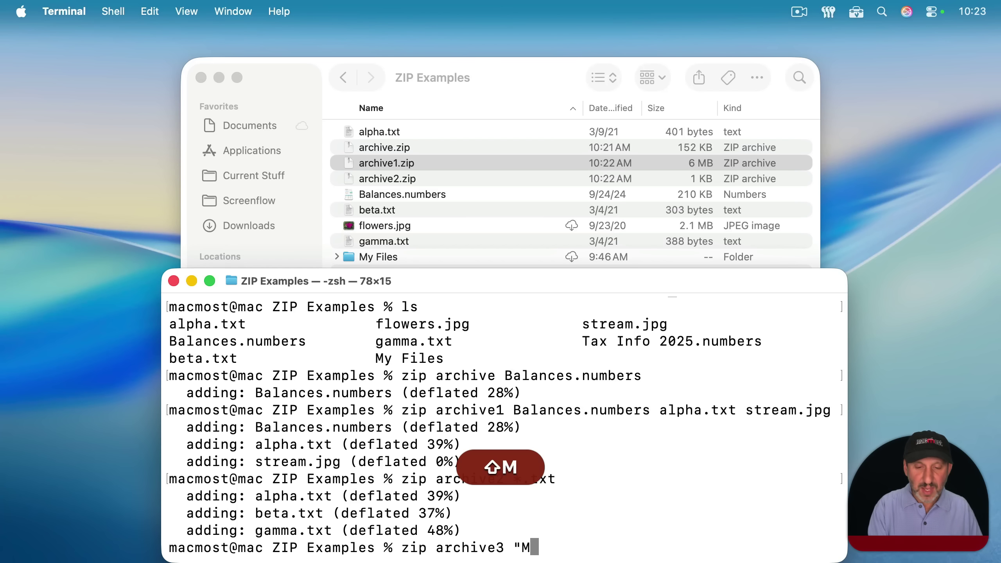
{"action": "type", "text": "y Files\""}
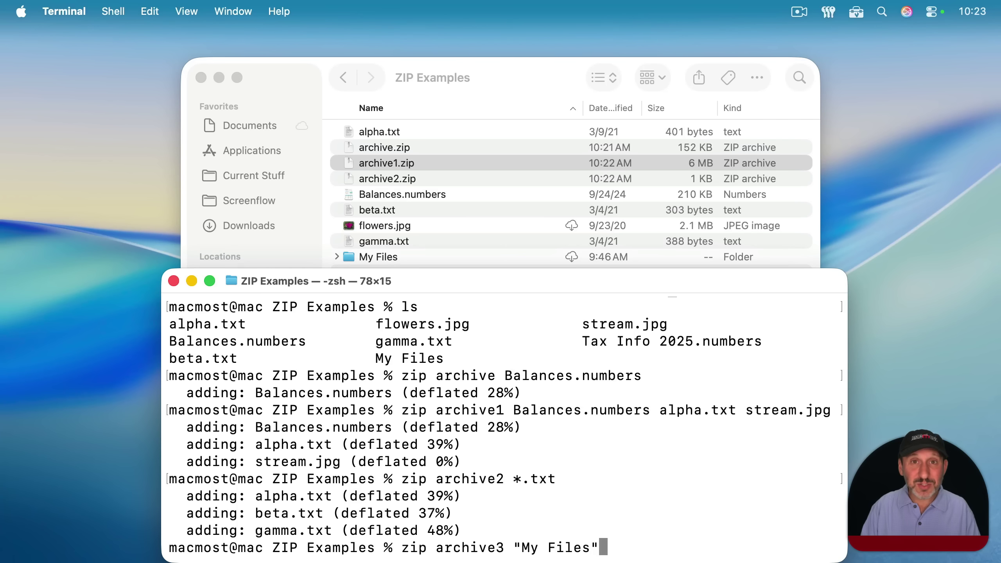
{"action": "key", "text": "Left"}
{"action": "key", "text": "Left"}
{"action": "key", "text": "Left"}
{"action": "key", "text": "Left"}
{"action": "key", "text": "Left"}
{"action": "key", "text": "Left"}
{"action": "key", "text": "Left"}
{"action": "key", "text": "Left"}
{"action": "key", "text": "Left"}
{"action": "key", "text": "Left"}
{"action": "key", "text": "Left"}
{"action": "key", "text": "Left"}
{"action": "key", "text": "Left"}
{"action": "key", "text": "Left"}
{"action": "key", "text": "Left"}
{"action": "key", "text": "Left"}
{"action": "key", "text": "Left"}
{"action": "key", "text": "Left"}
{"action": "key", "text": "Left"}
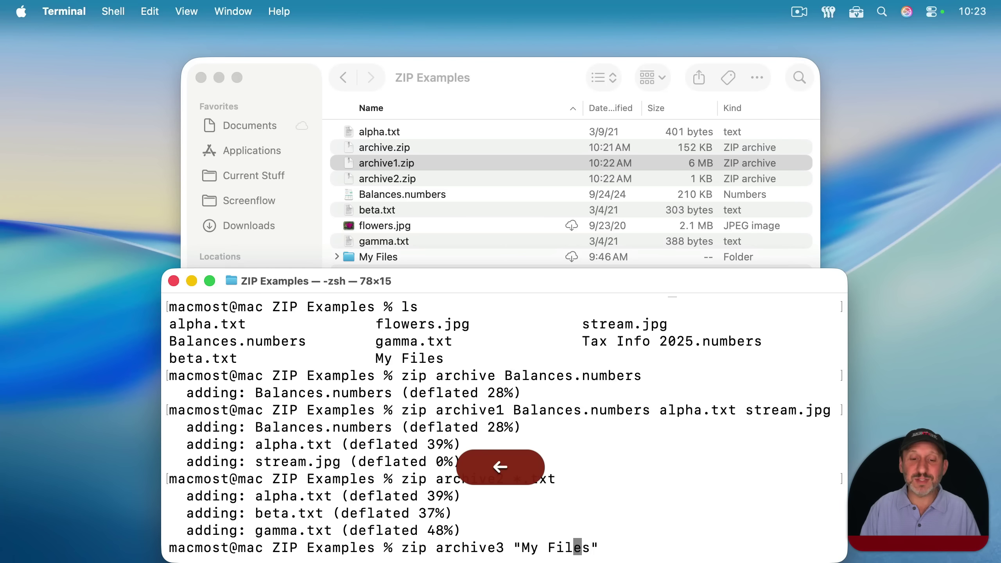
{"action": "type", "text": "-r"}
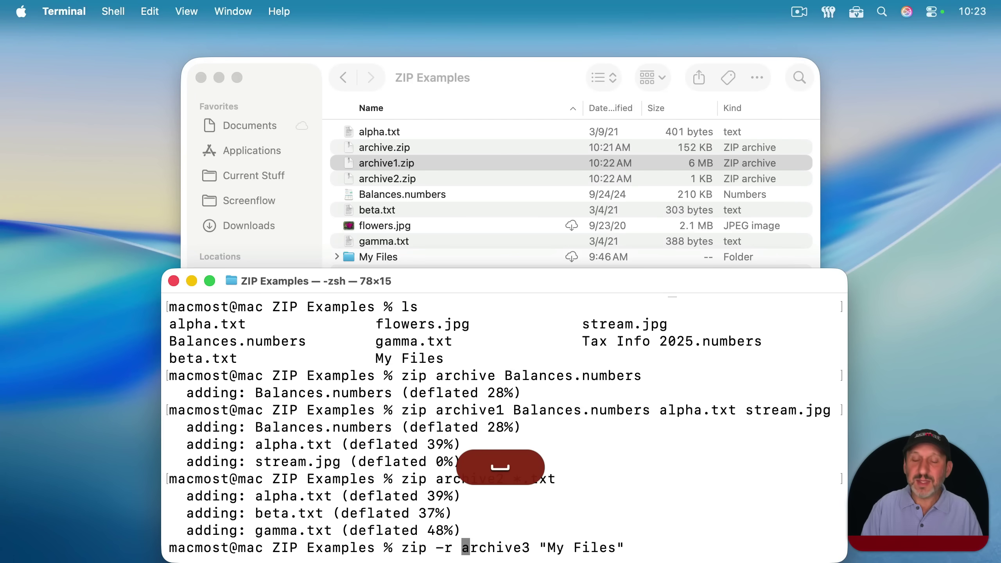
{"action": "key", "text": "Right"}
{"action": "key", "text": "Right"}
{"action": "key", "text": "Right"}
{"action": "key", "text": "Right"}
{"action": "key", "text": "Right"}
{"action": "key", "text": "Right"}
{"action": "key", "text": "Right"}
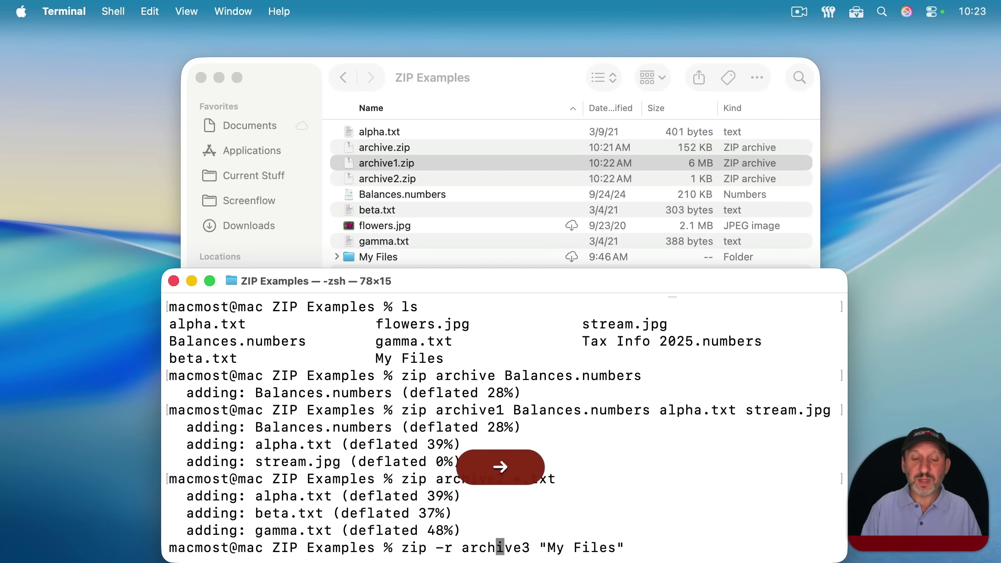
{"action": "key", "text": "Right"}
{"action": "key", "text": "Right"}
{"action": "key", "text": "Right"}
{"action": "key", "text": "Right"}
{"action": "key", "text": "Right"}
{"action": "key", "text": "Right"}
{"action": "key", "text": "Right"}
{"action": "key", "text": "Right"}
{"action": "key", "text": "Right"}
{"action": "key", "text": "Right"}
{"action": "key", "text": "Right"}
{"action": "key", "text": "Right"}
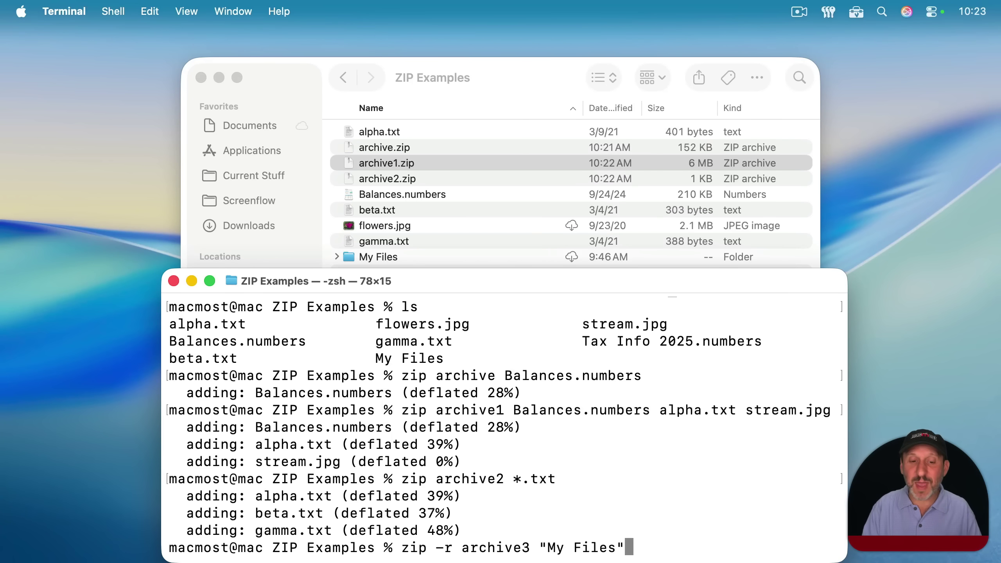
{"action": "key", "text": "Return"}
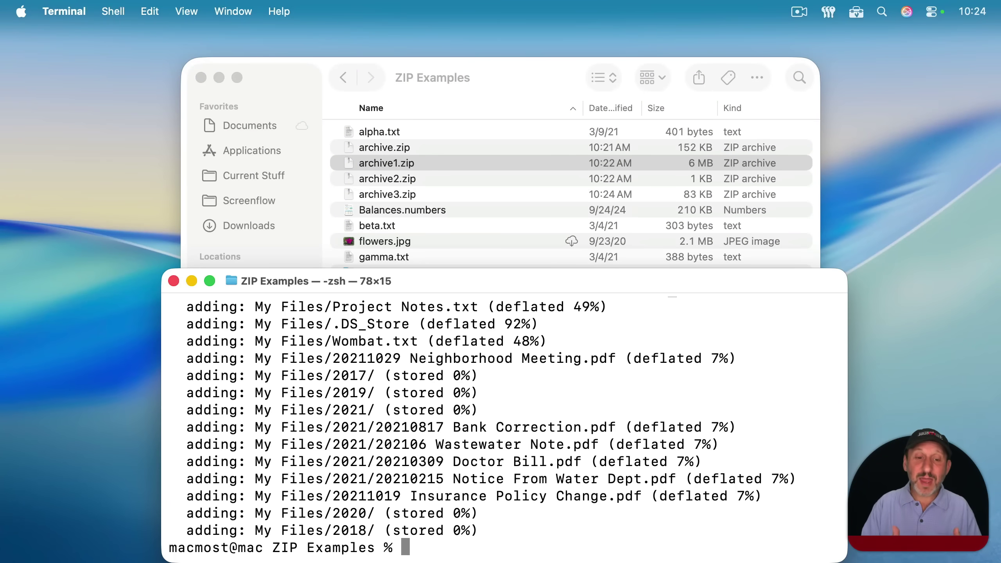
- Create encrypted archive4.zip from beta.txt and alpha.txt with zip -re, entering and verifying a password
{"action": "type", "text": "zip "}
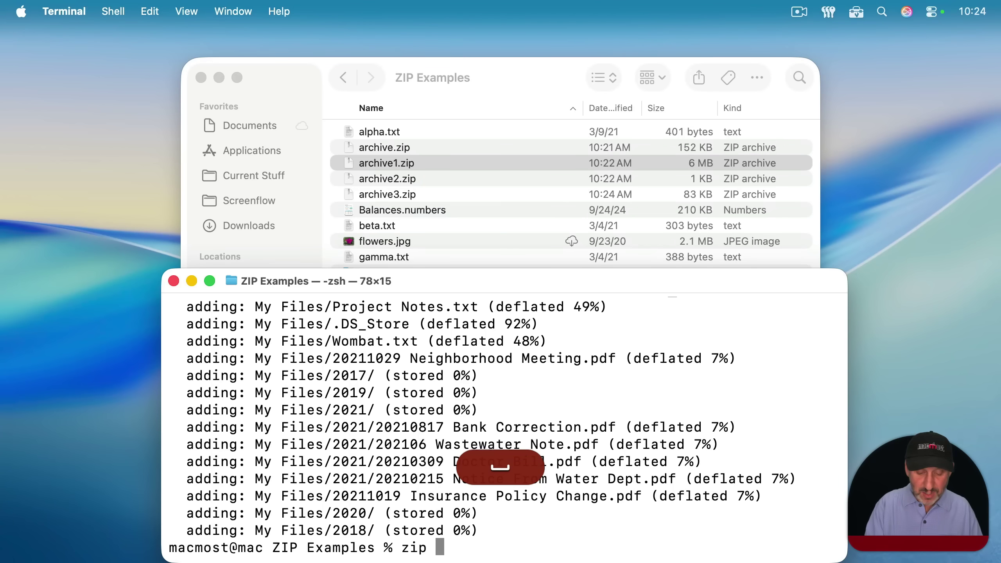
{"action": "type", "text": "-r"}
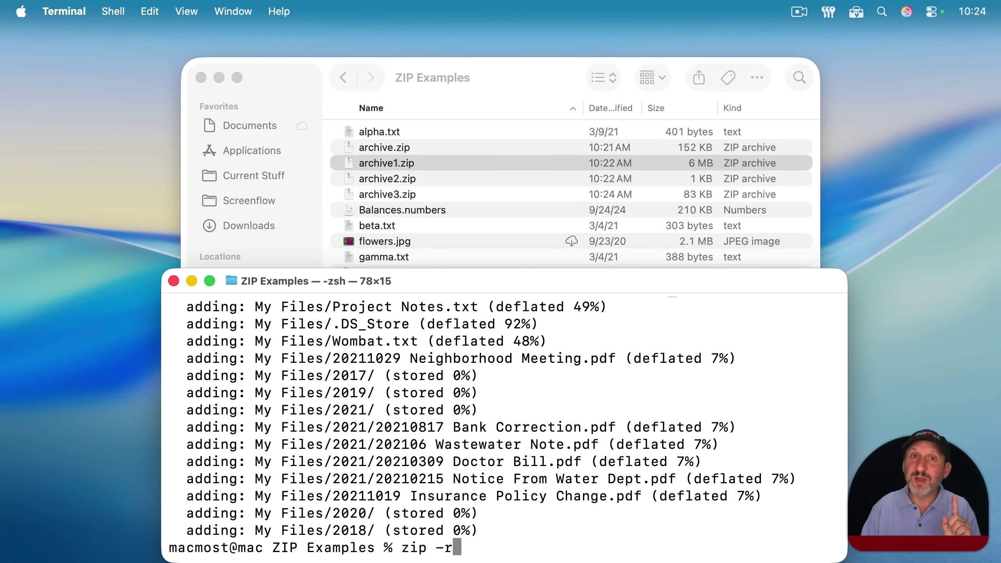
{"action": "type", "text": "e"}
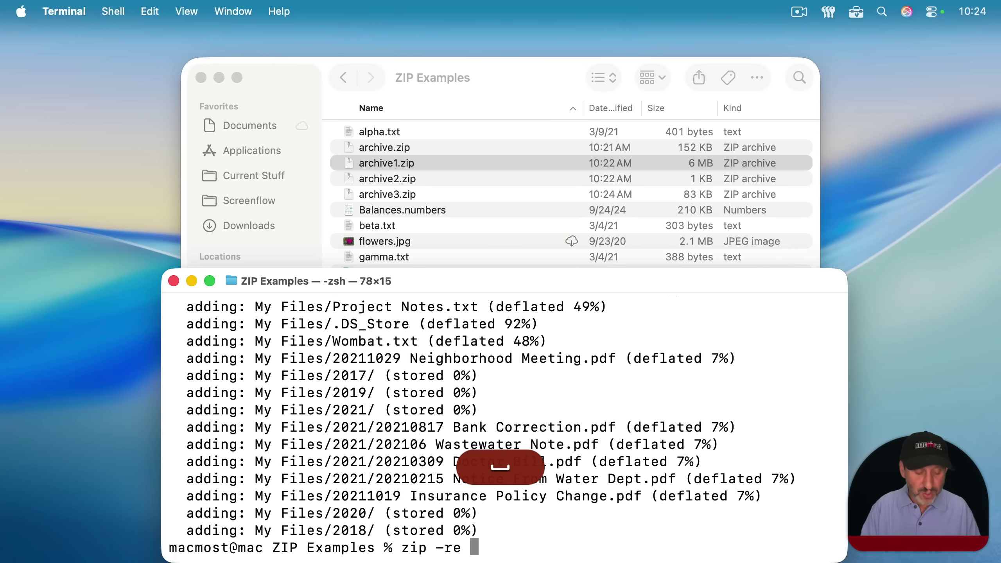
{"action": "type", "text": " archive"}
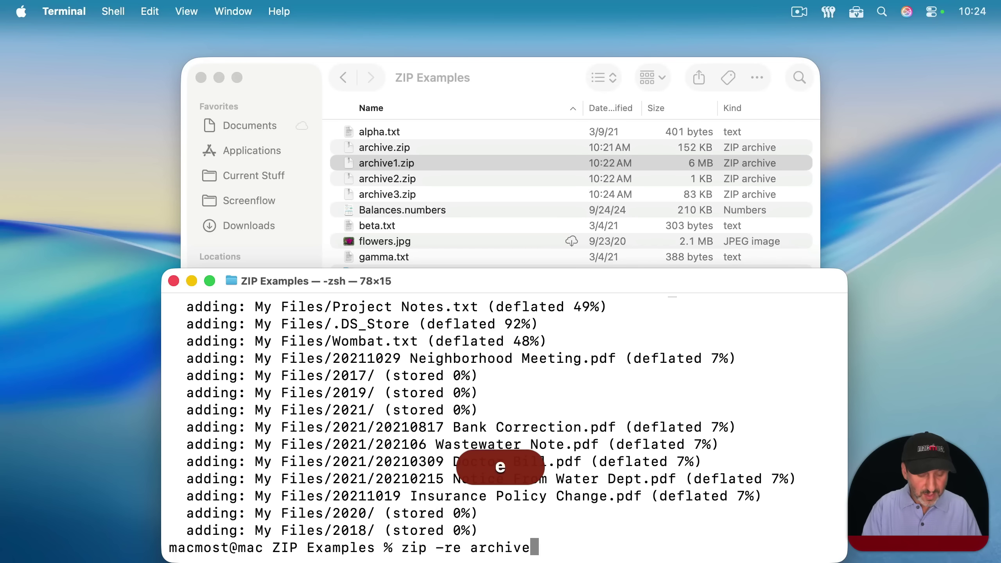
{"action": "type", "text": "4"}
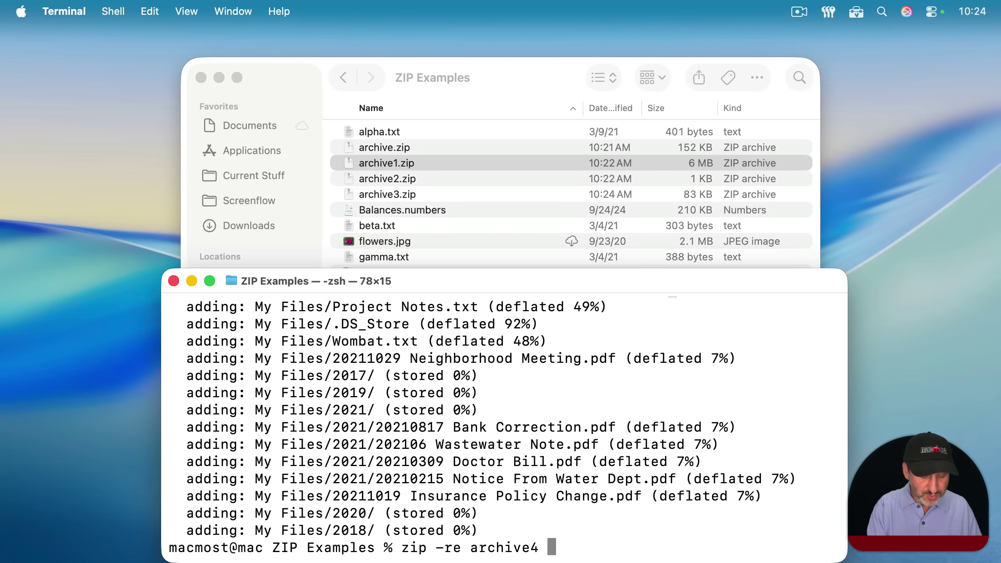
{"action": "type", "text": "beta"}
{"action": "key", "text": "Tab"}
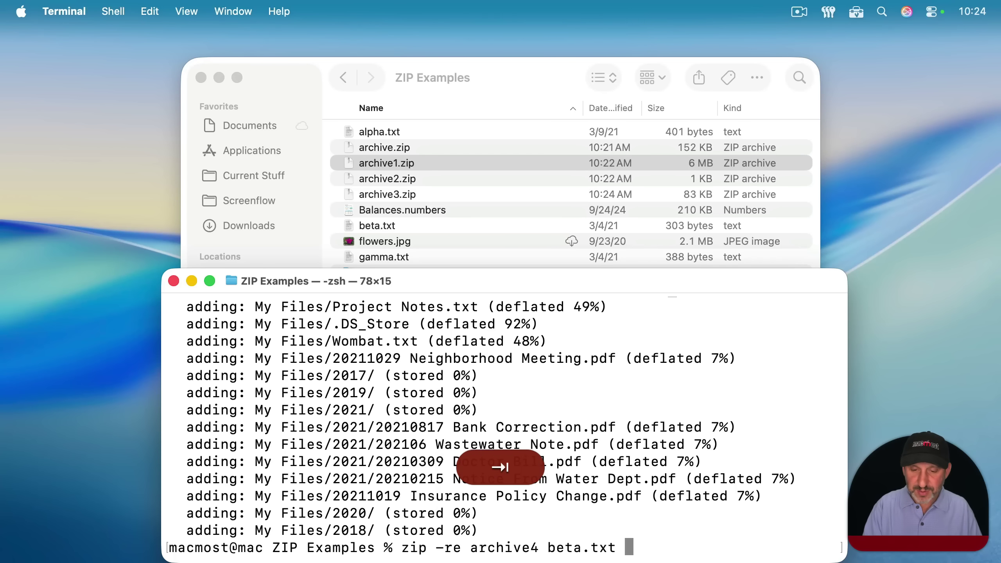
{"action": "type", "text": "alph"}
{"action": "key", "text": "Tab"}
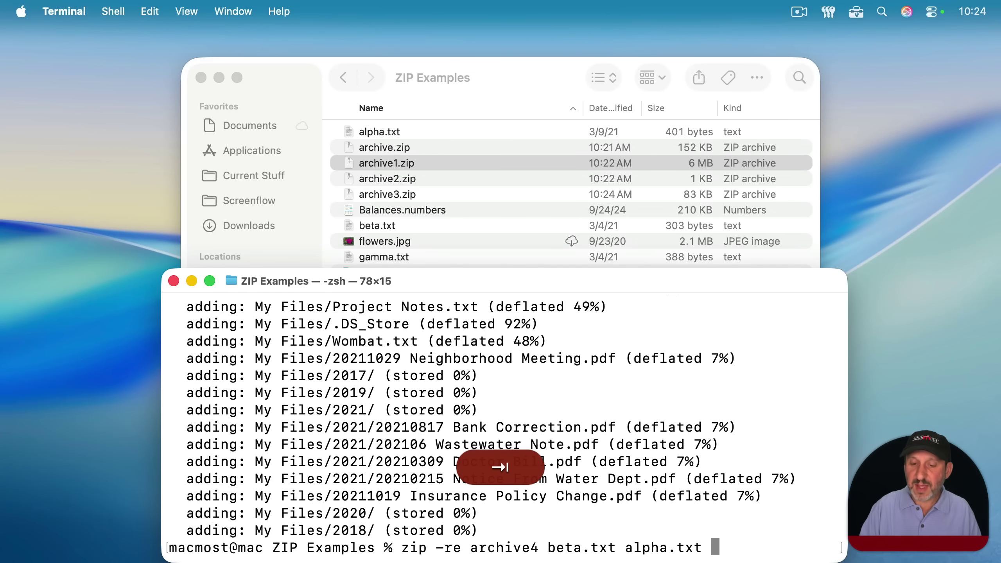
{"action": "key", "text": "Return"}
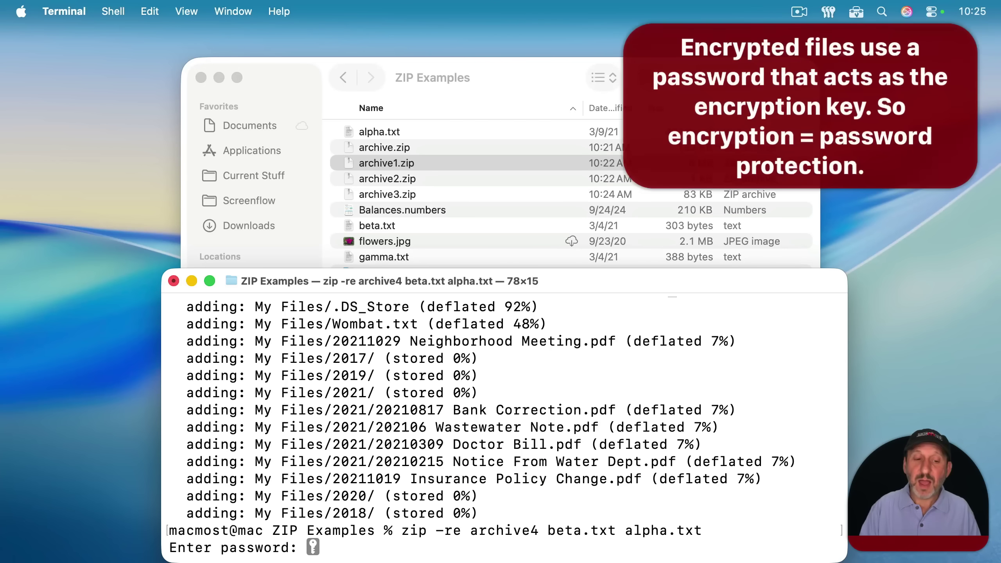
{"action": "key", "text": "Return"}
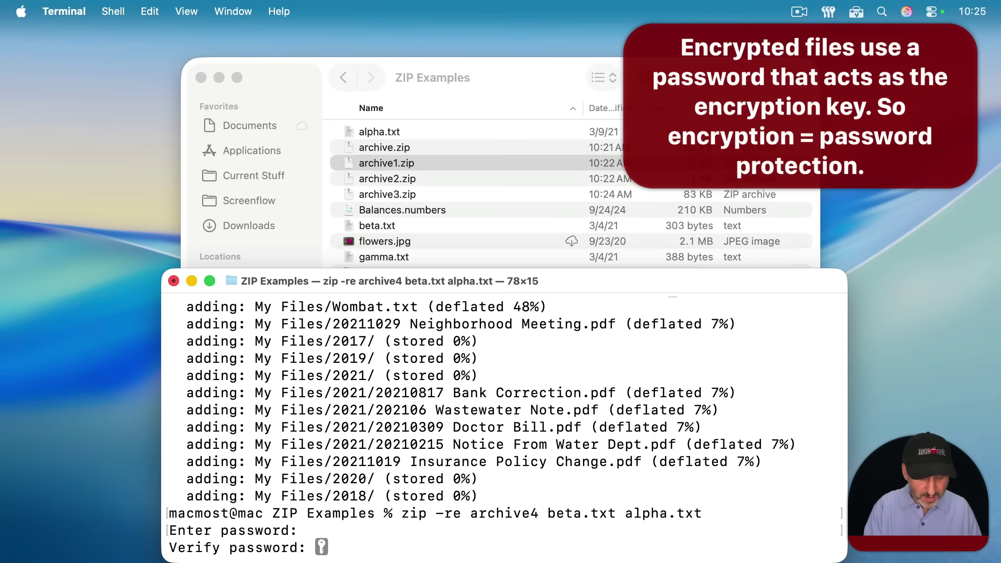
{"action": "key", "text": "Return"}
- Select archive4.zip in the ZIP Examples window and open it to extract its contents
{"action": "left_click", "coordinate": [537, 94]}
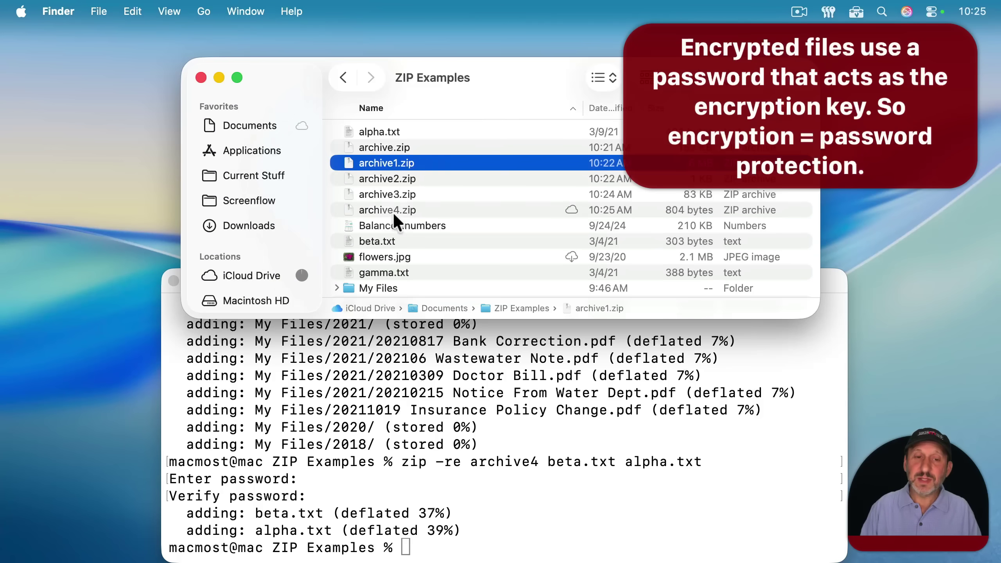
{"action": "left_click", "coordinate": [394, 210]}
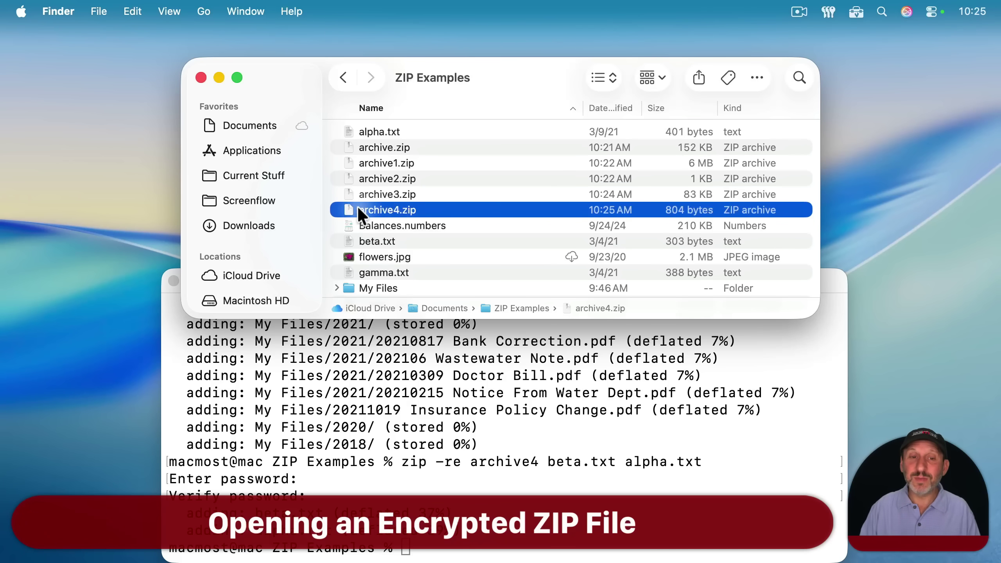
{"action": "double_click", "coordinate": [382, 210]}
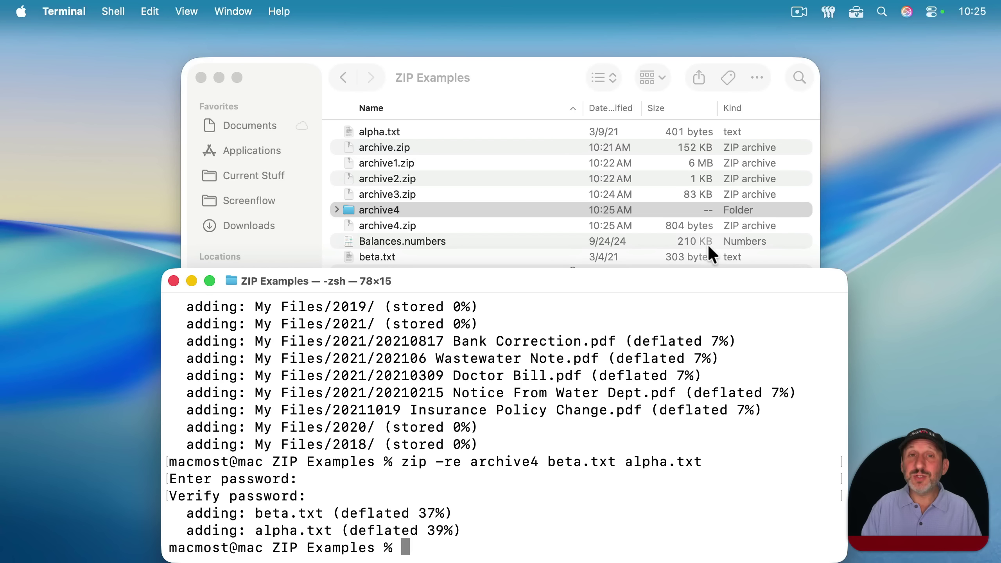
- Open the zip man page with man zip and page down to the standard-input section
{"action": "type", "text": "man "}
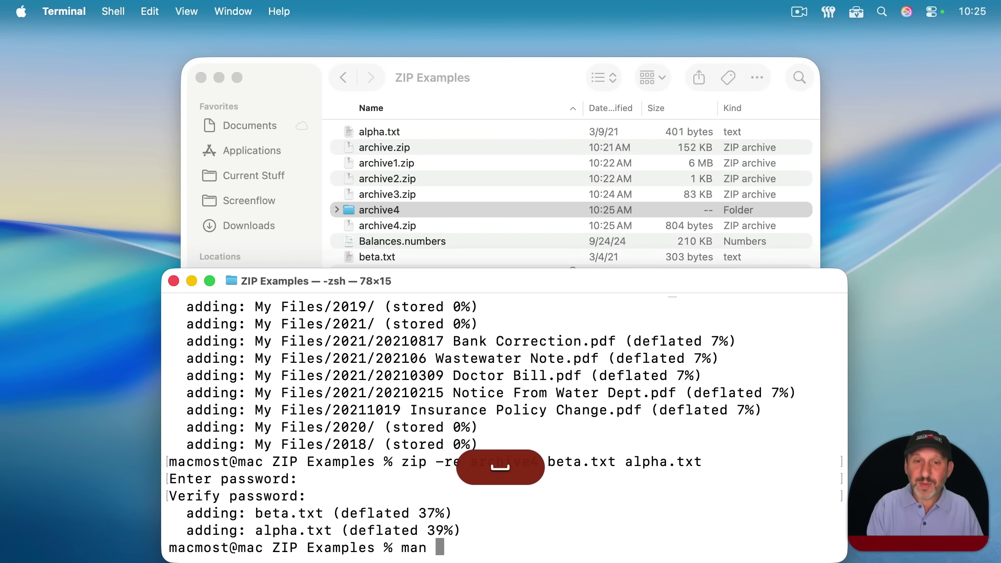
{"action": "type", "text": "zip"}
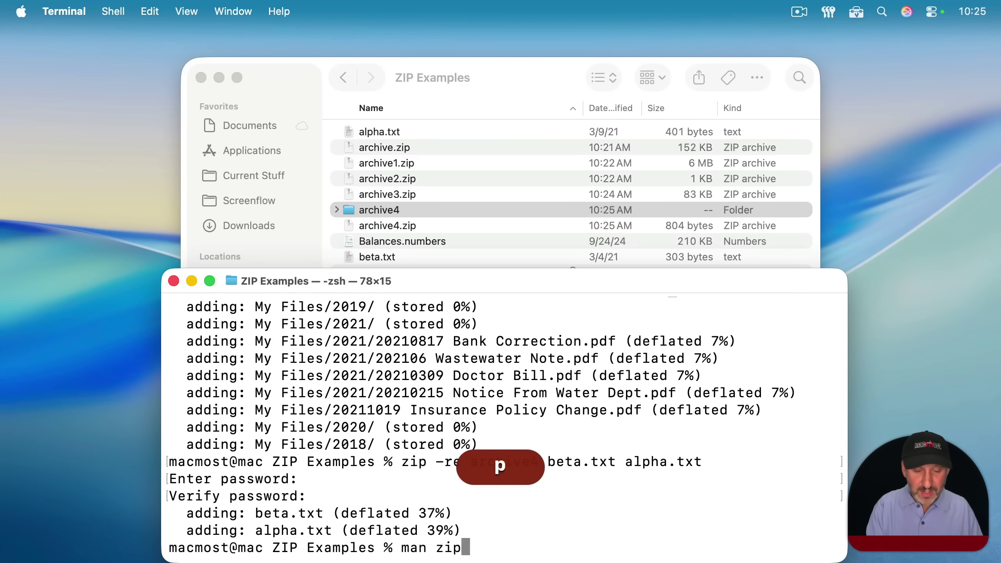
{"action": "key", "text": "Return"}
{"action": "key", "text": "Return"}
{"action": "key", "text": "Return"}
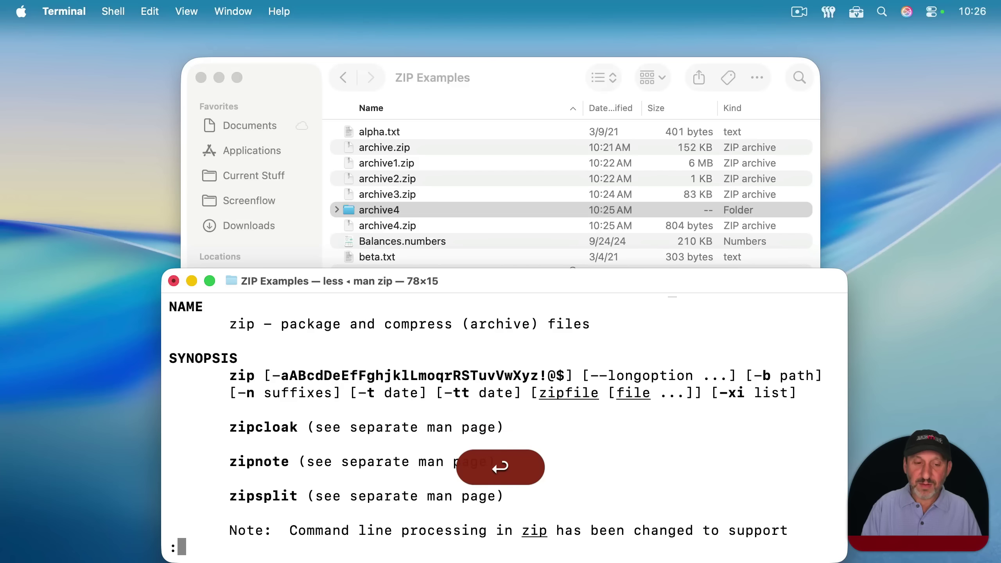
{"action": "key", "text": "space"}
{"action": "key", "text": "space"}
{"action": "key", "text": "space"}
{"action": "key", "text": "space"}
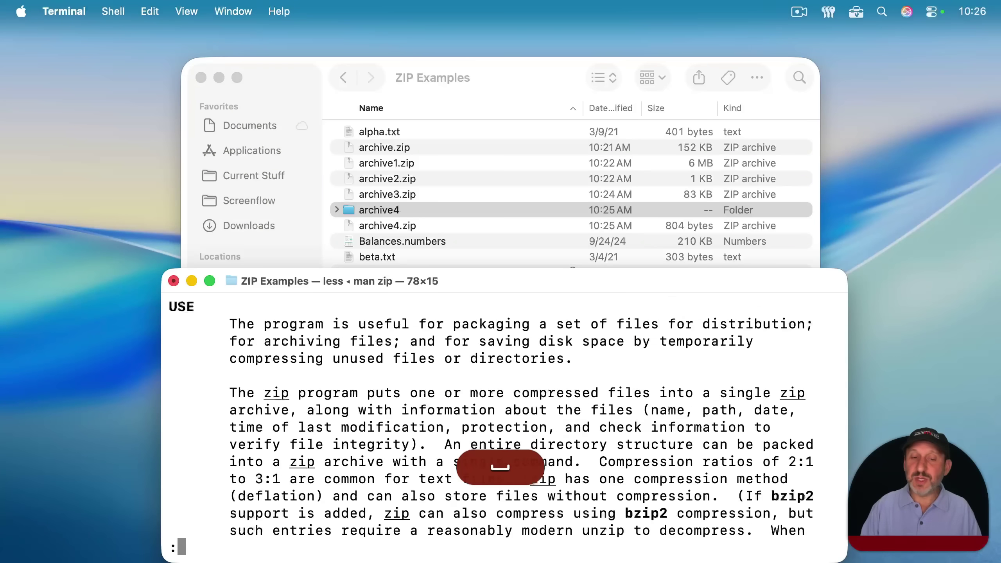
{"action": "key", "text": "space"}
{"action": "key", "text": "space"}
{"action": "key", "text": "Up"}
{"action": "key", "text": "Up"}
{"action": "key", "text": "Up"}
{"action": "key", "text": "Up"}
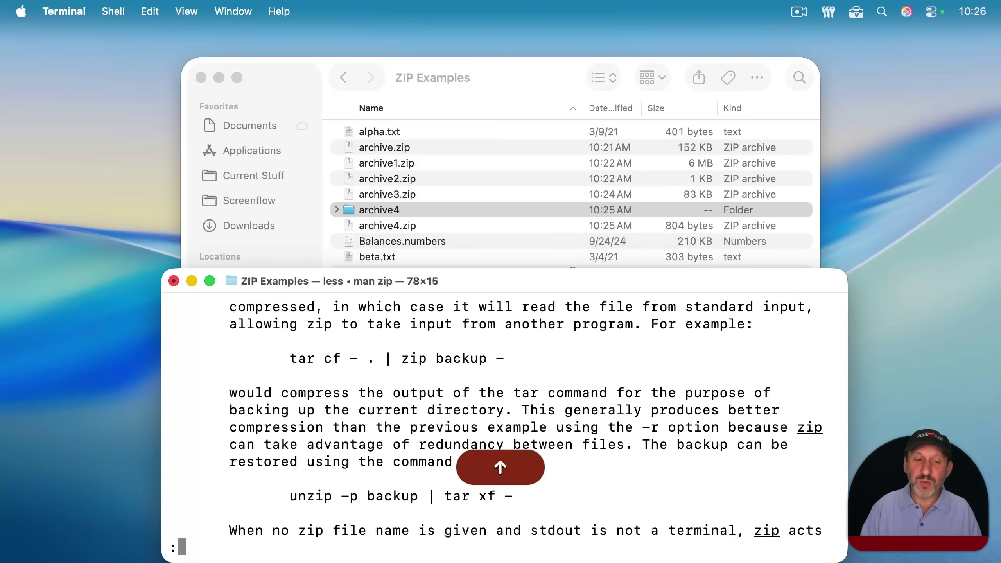
{"action": "key", "text": "Down"}
{"action": "key", "text": "Down"}
{"action": "key", "text": "Down"}
{"action": "key", "text": "Down"}
{"action": "key", "text": "Down"}
{"action": "key", "text": "Down"}
{"action": "key", "text": "Down"}
{"action": "key", "text": "Down"}
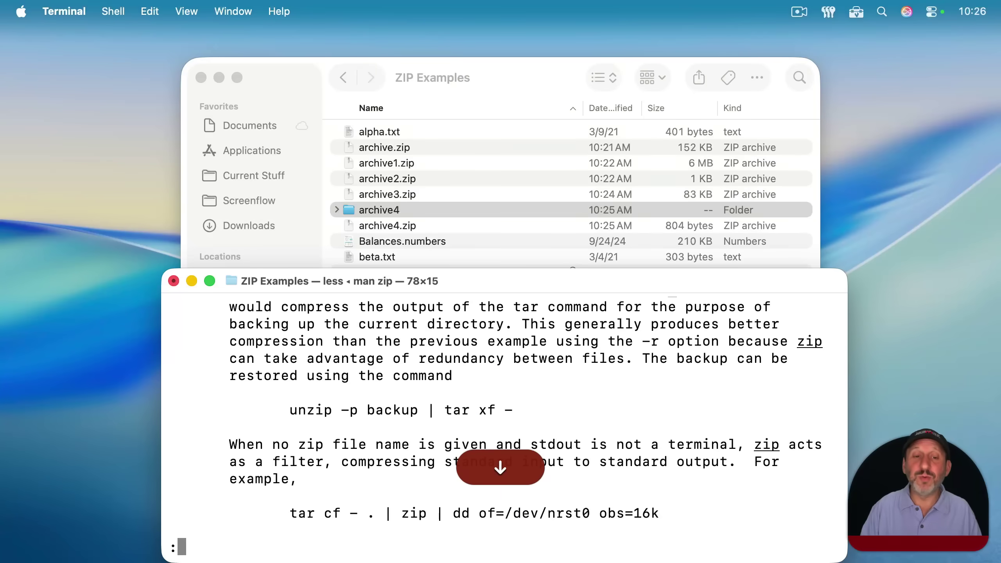